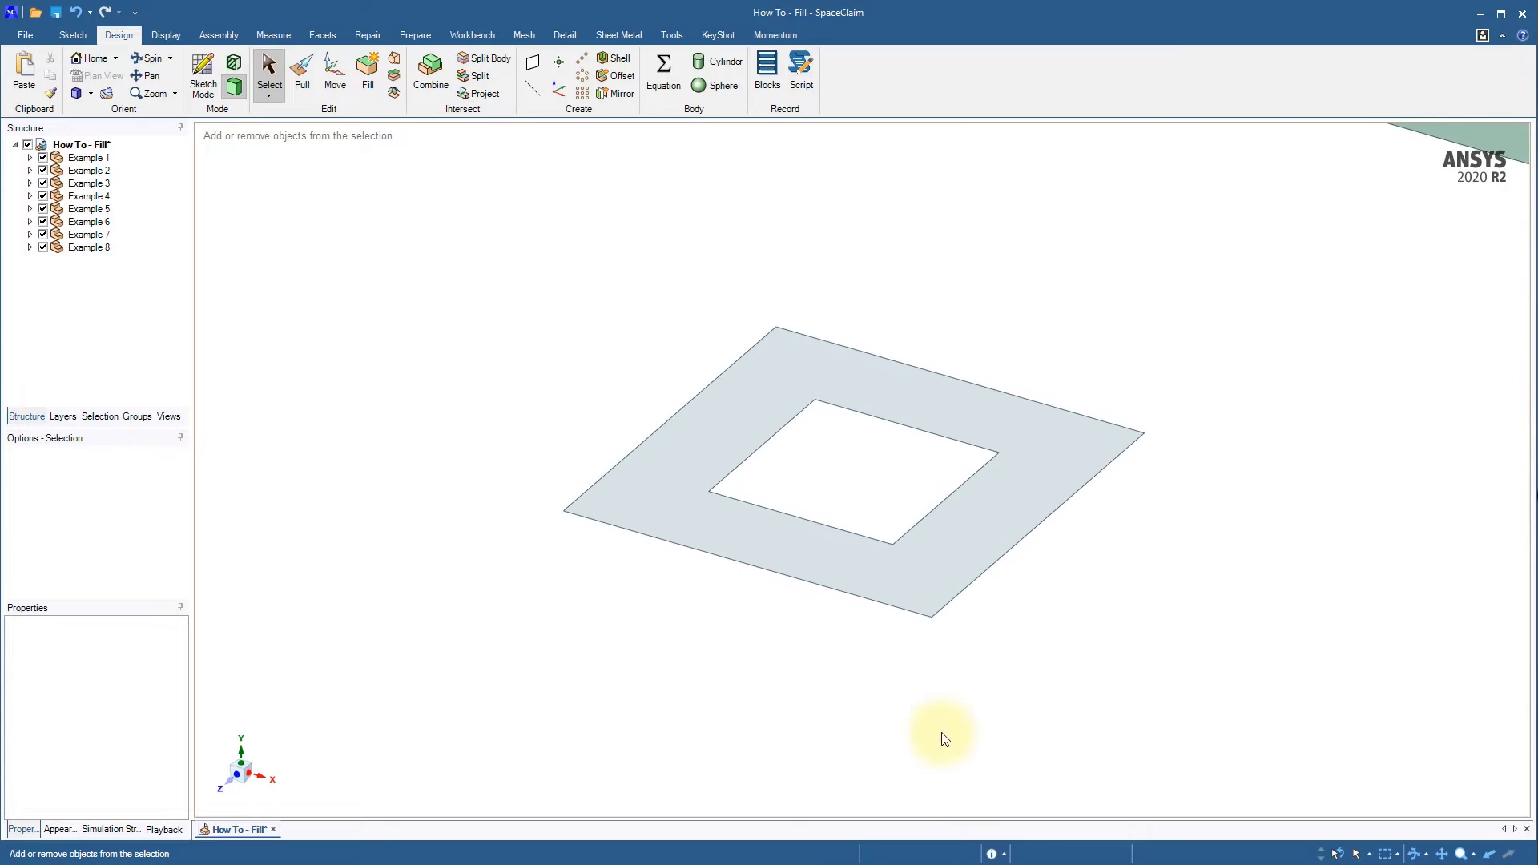
- Fill the plate's square hole by box-selecting its edge loop
left_click(365, 90)
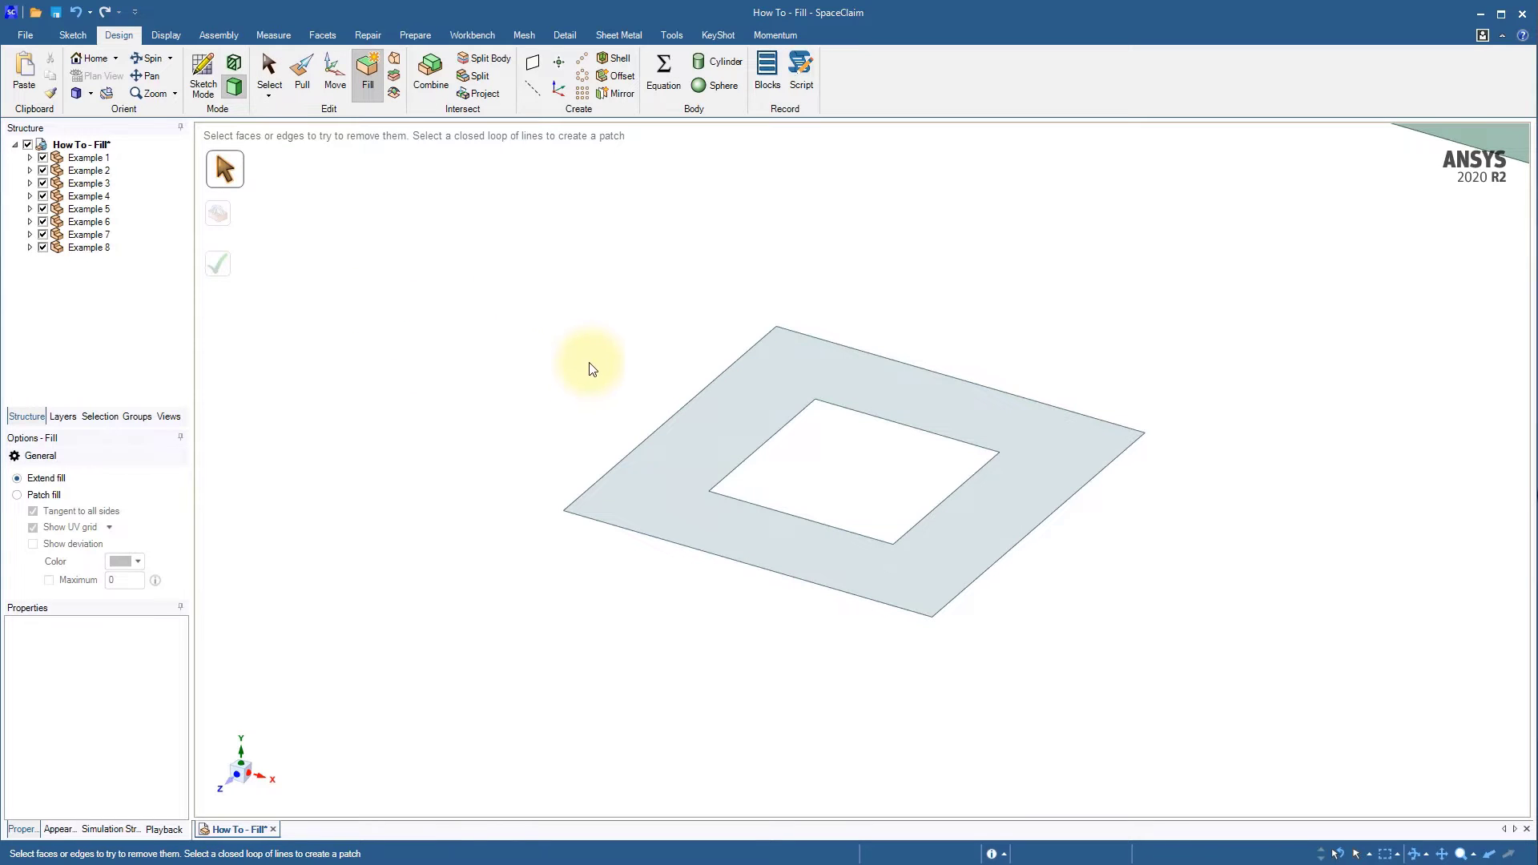
left_click_drag(654, 370, 1050, 585)
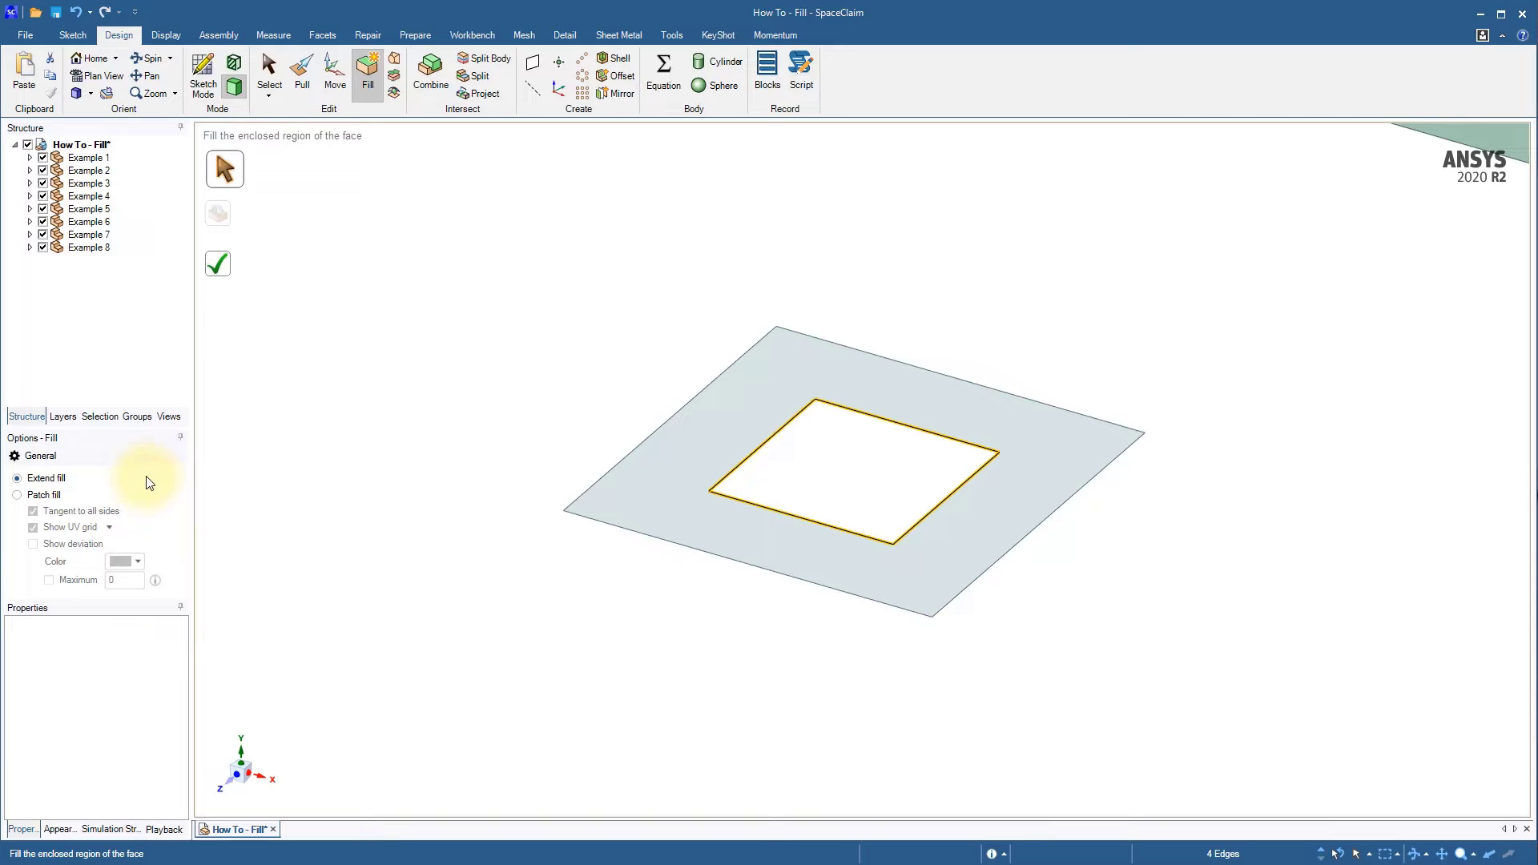
left_click(216, 267)
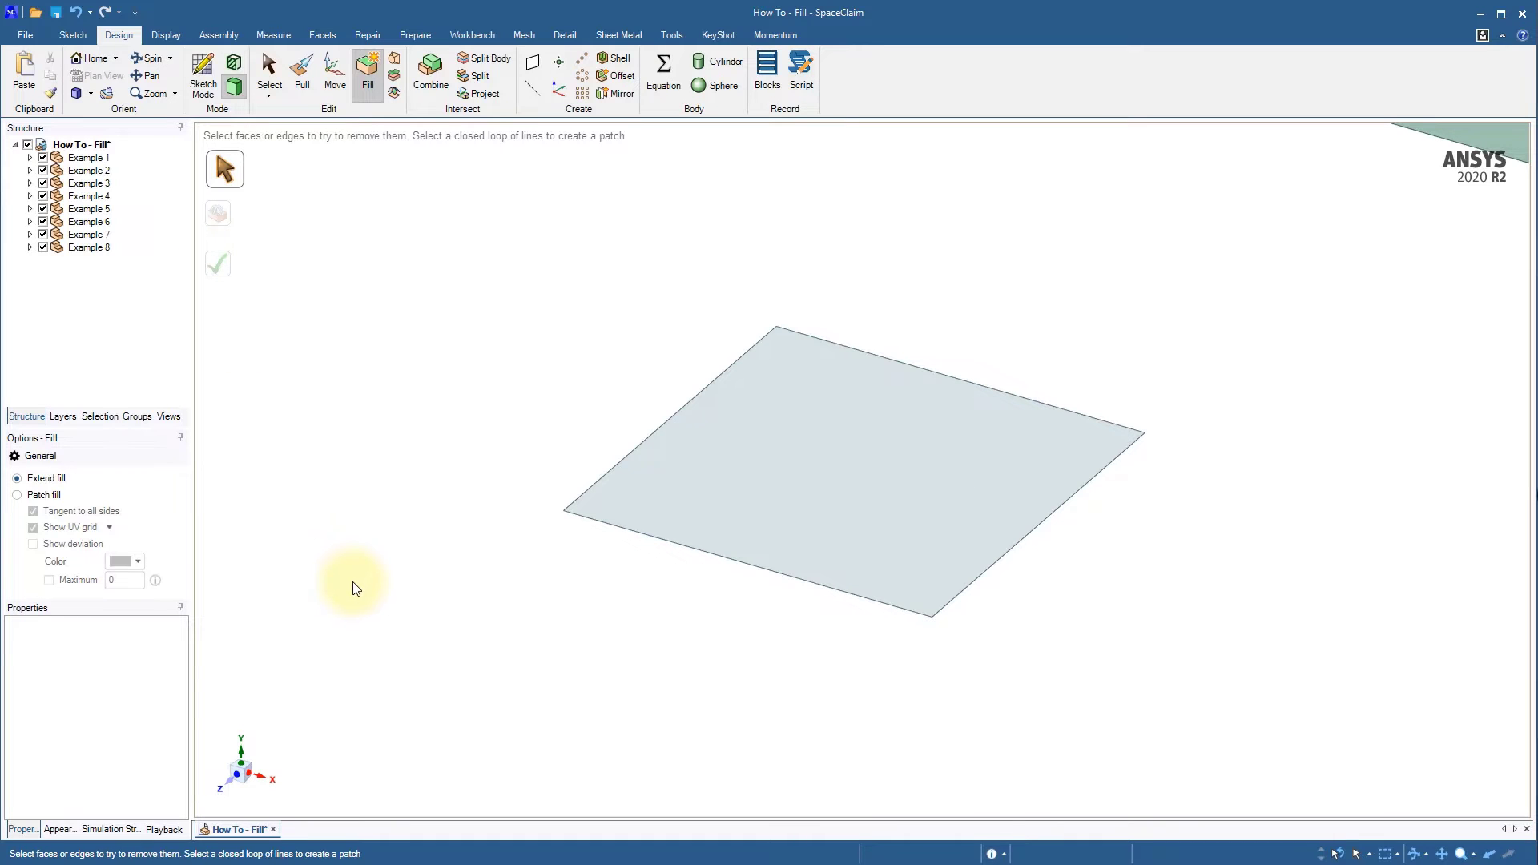
- Undo that fill and redo it as a Patch fill with a single face
key("ctrl+z")
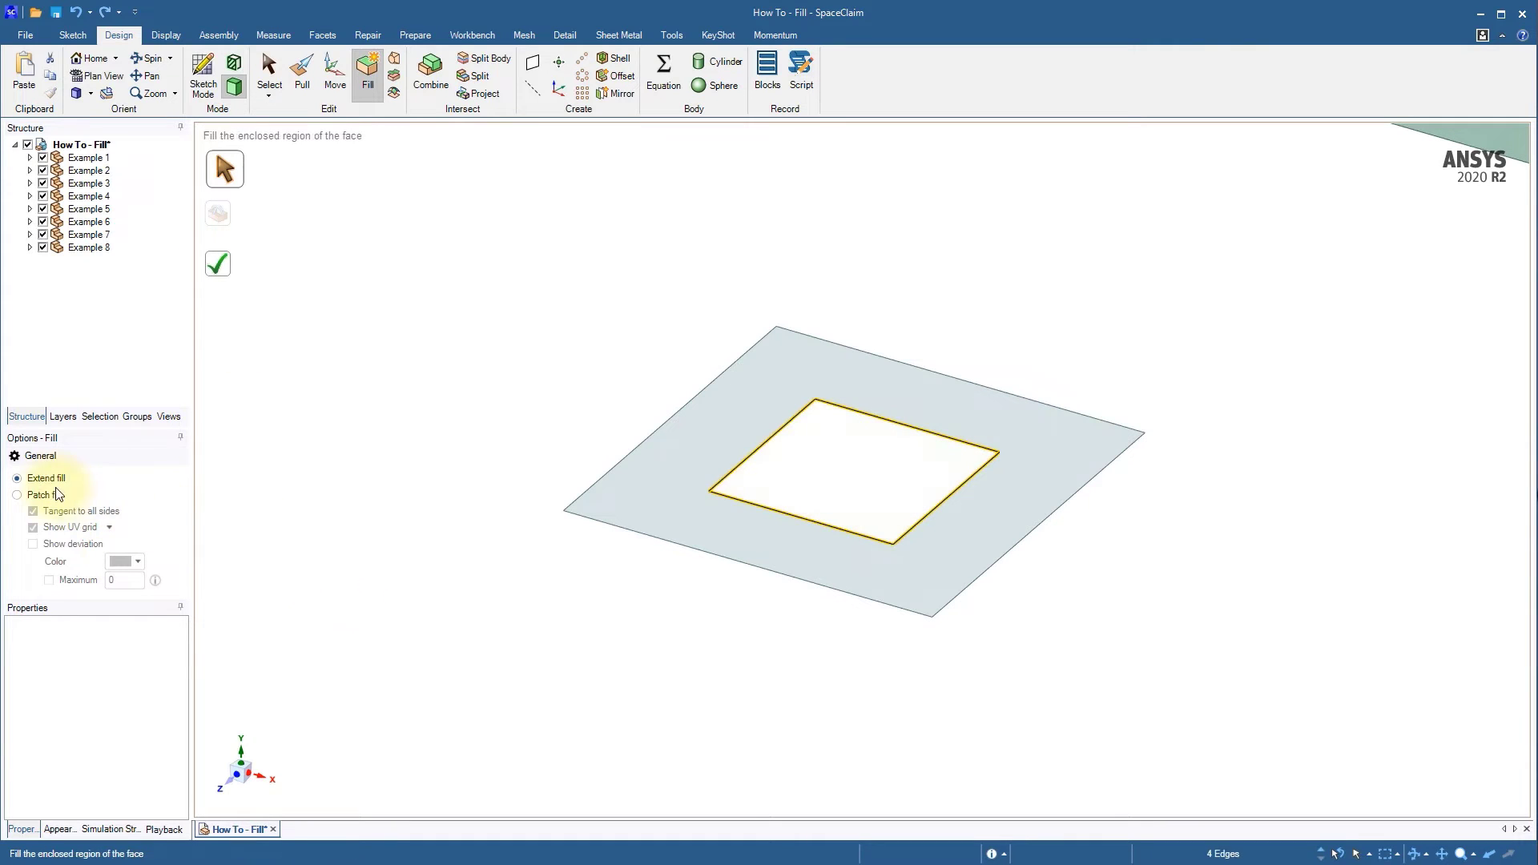
left_click(51, 494)
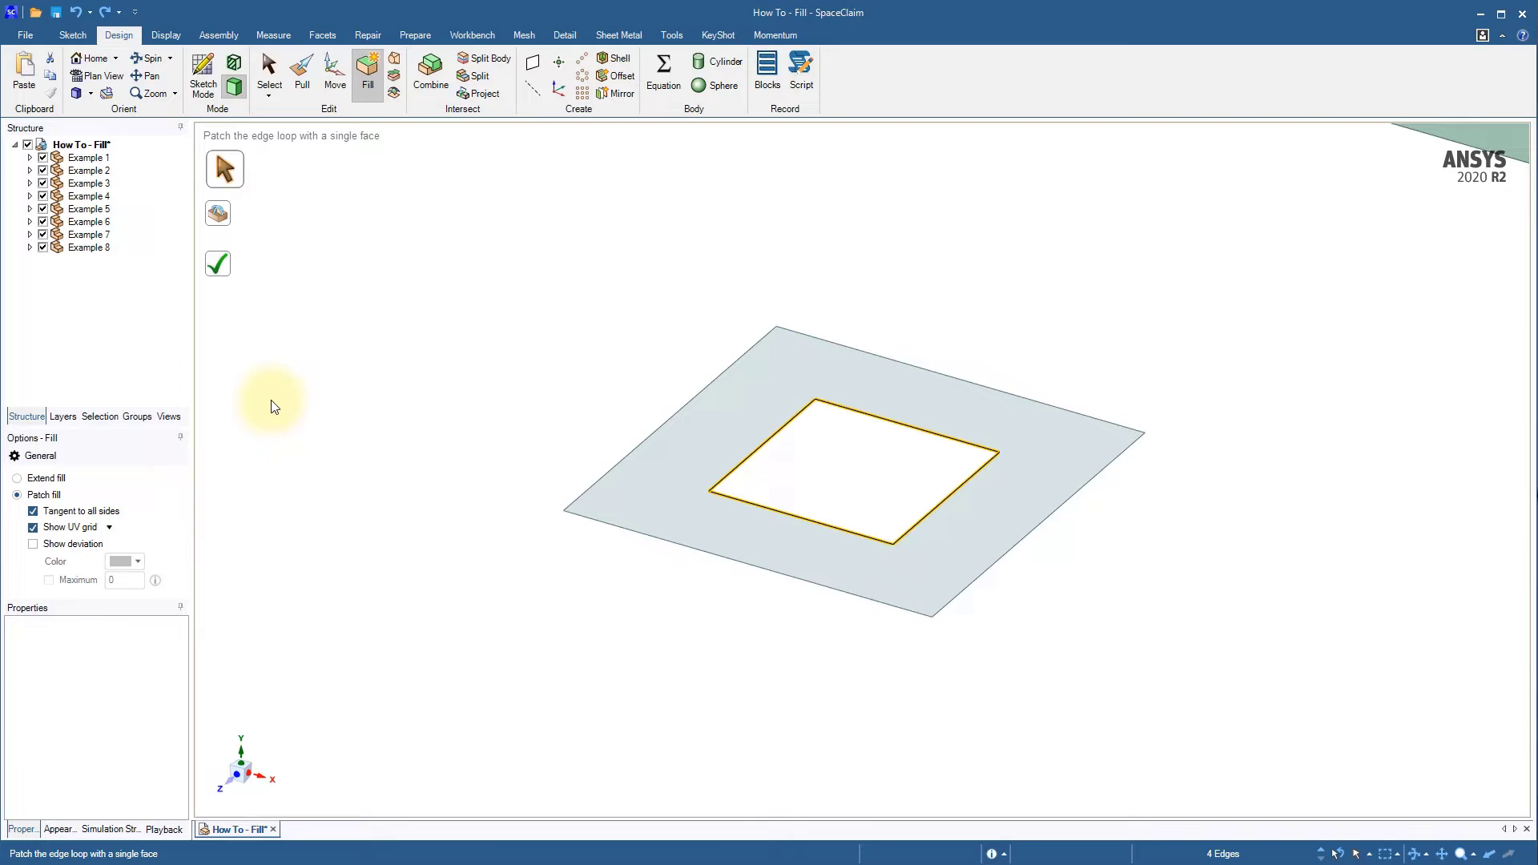
left_click(221, 265)
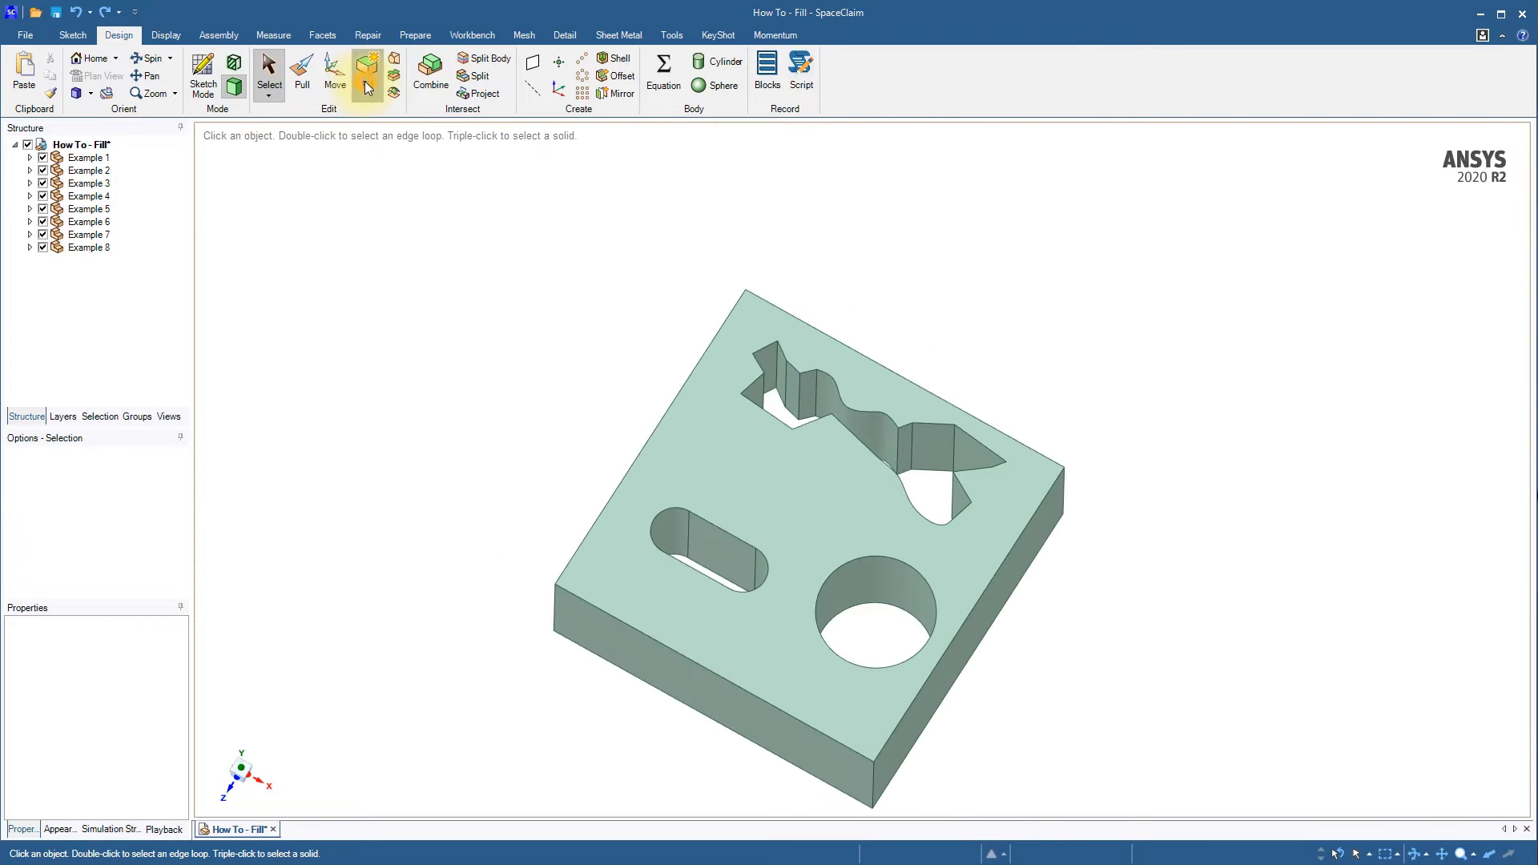
- Fill the block's slot by selecting all four of its faces
left_click(369, 75)
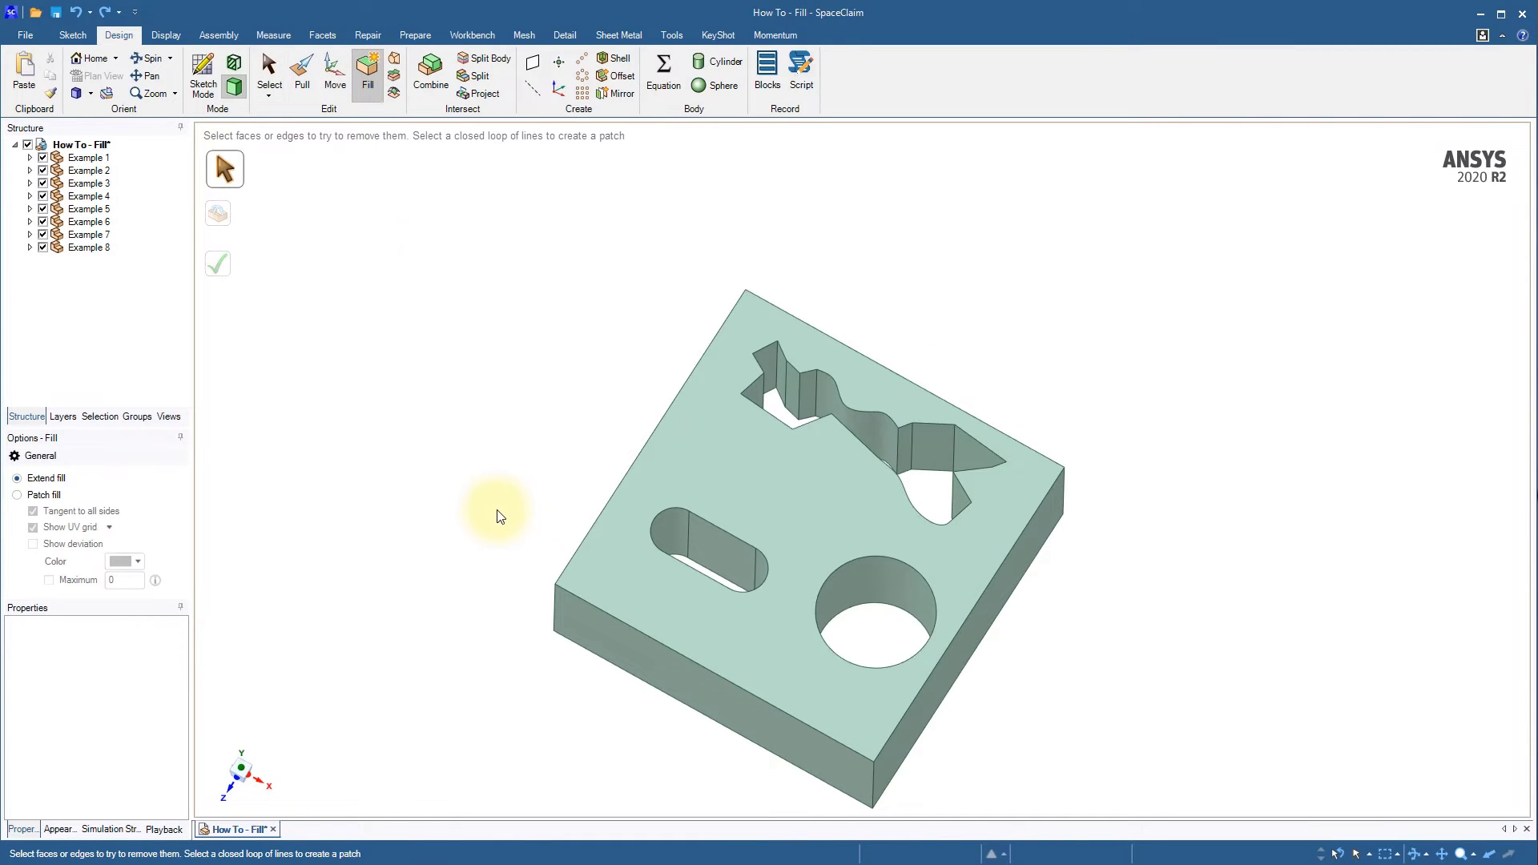
left_click(715, 557)
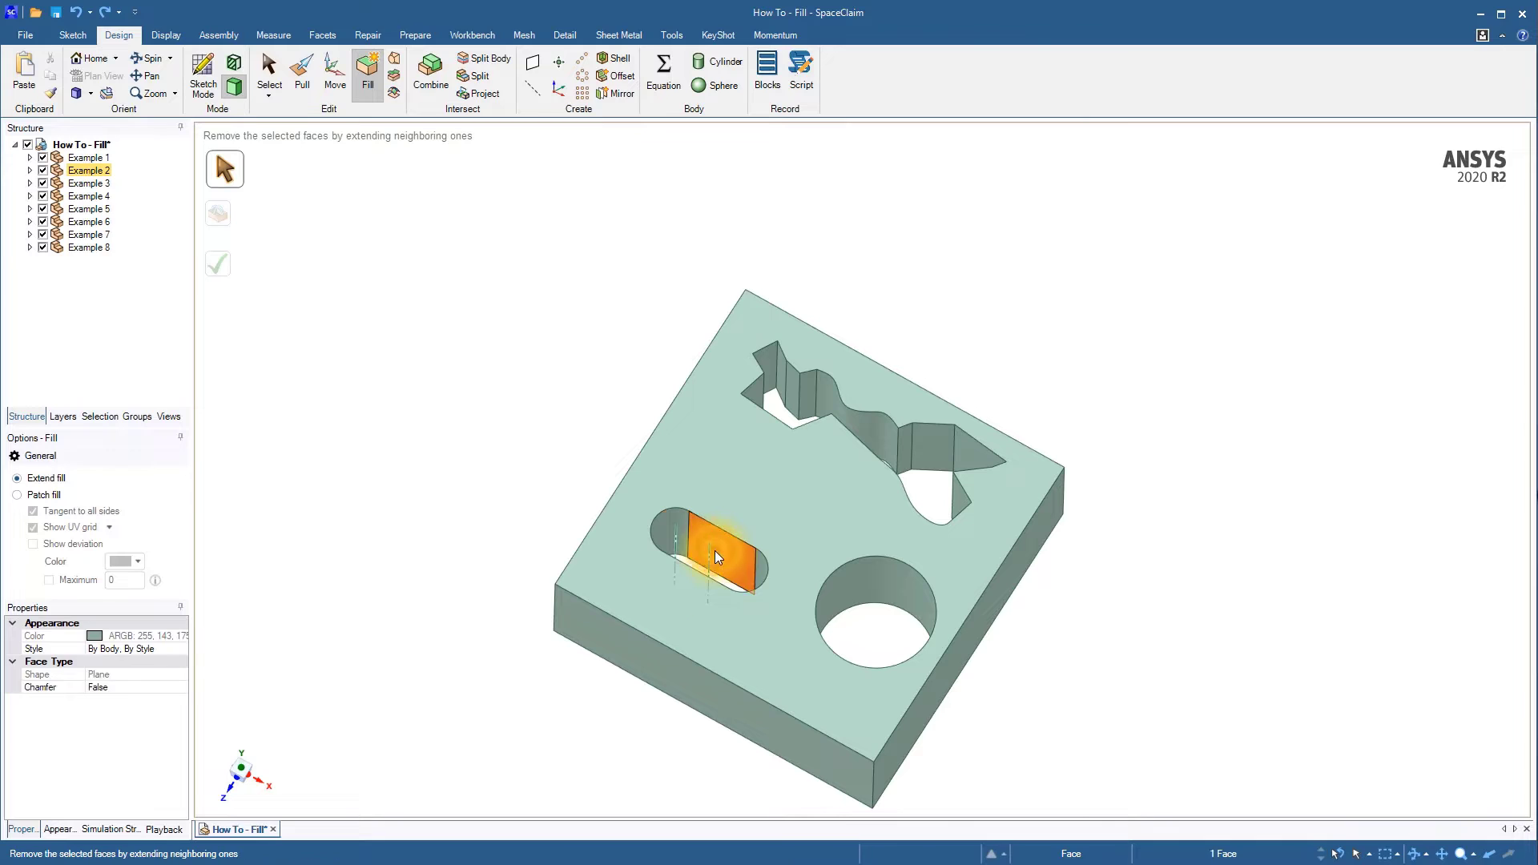
double_click(716, 551)
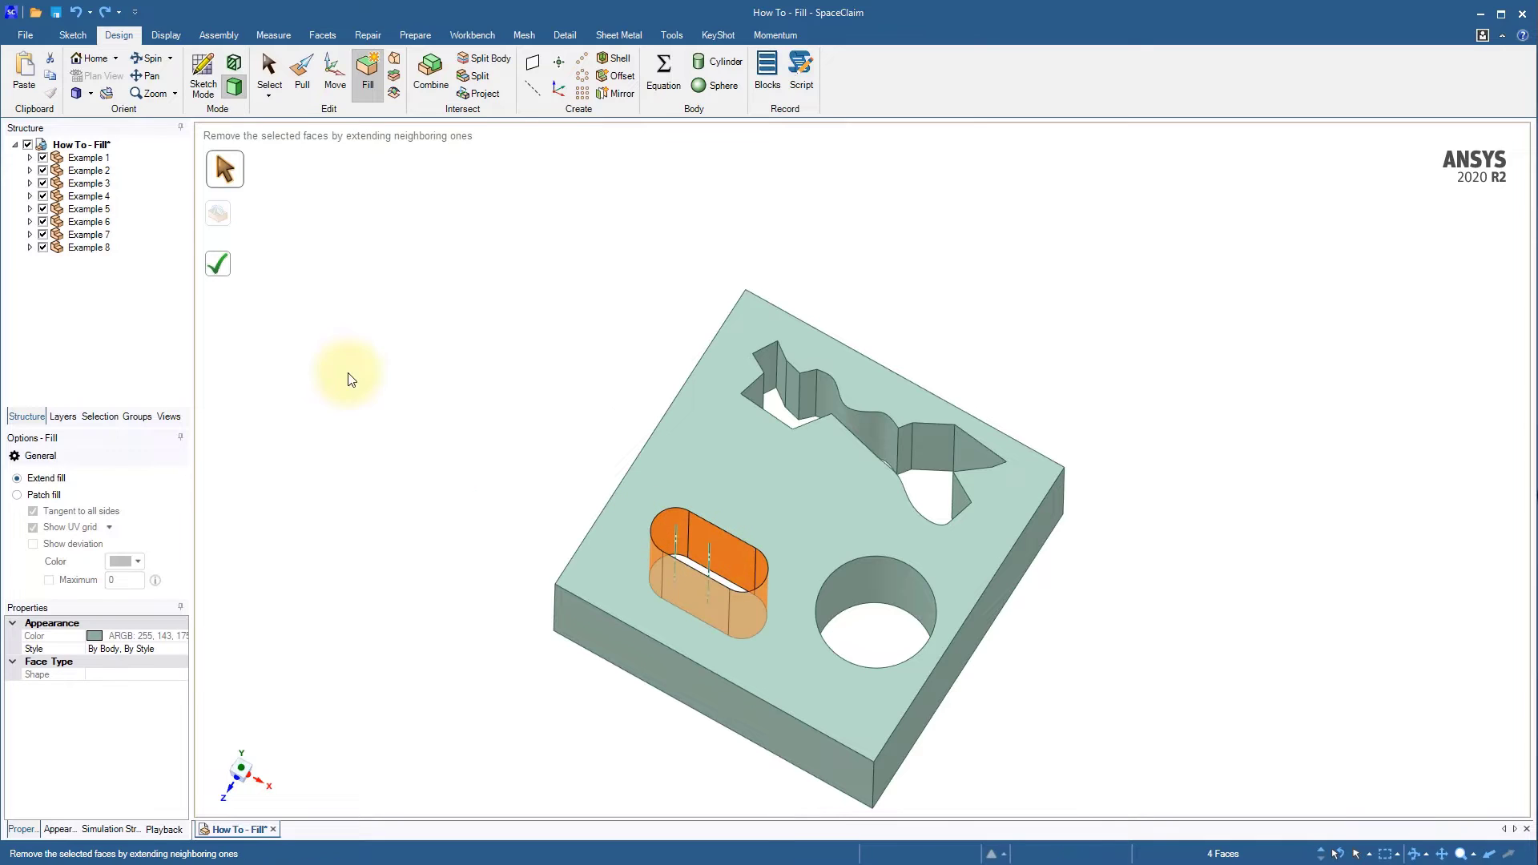
left_click(225, 267)
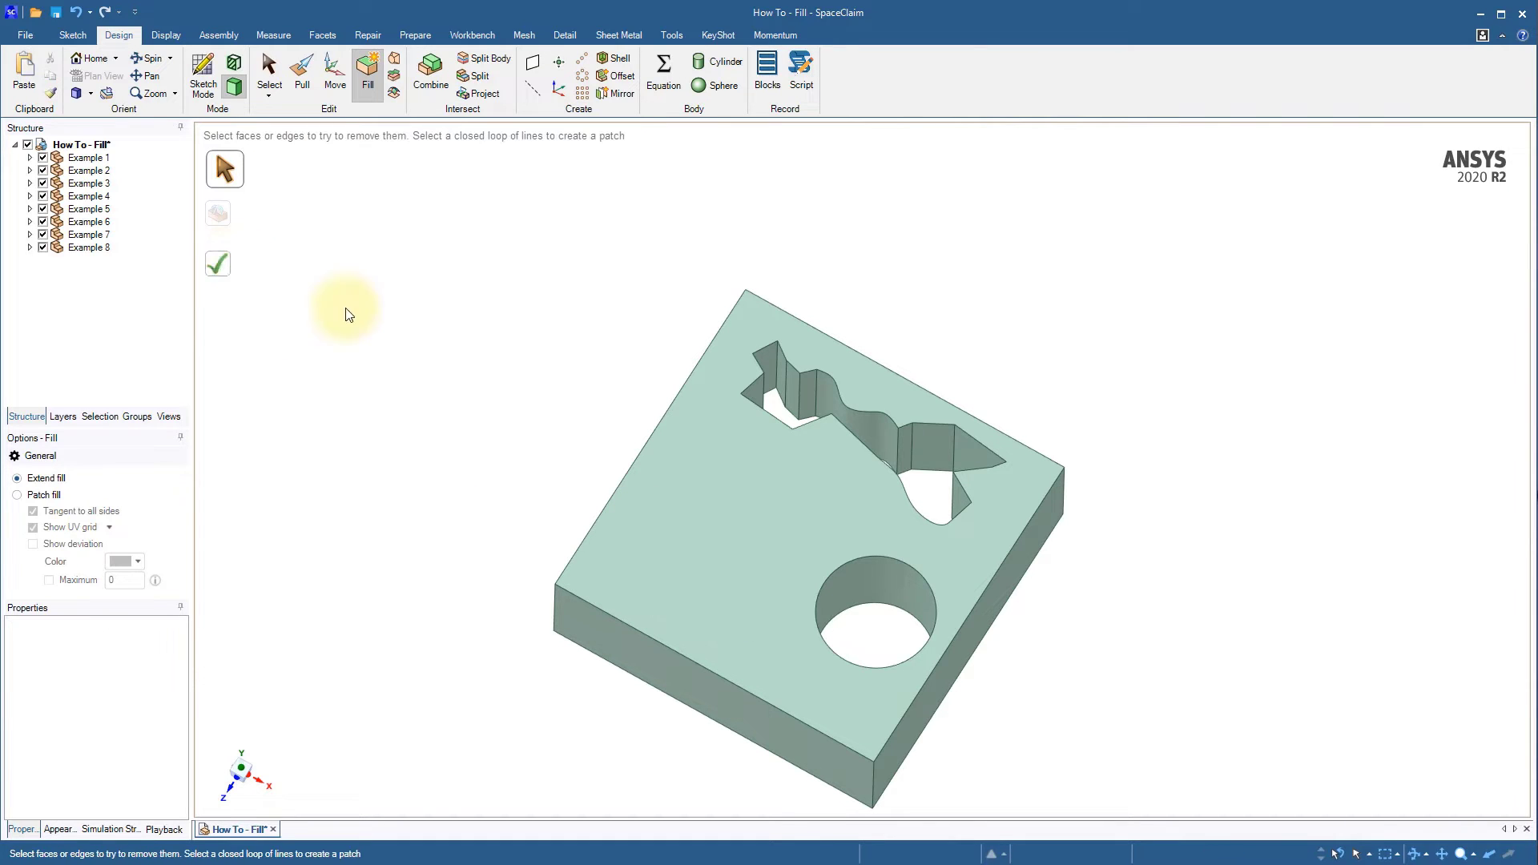
- Fill the round hole, then the box-selected irregular cutout
left_click(902, 593)
key("Return")
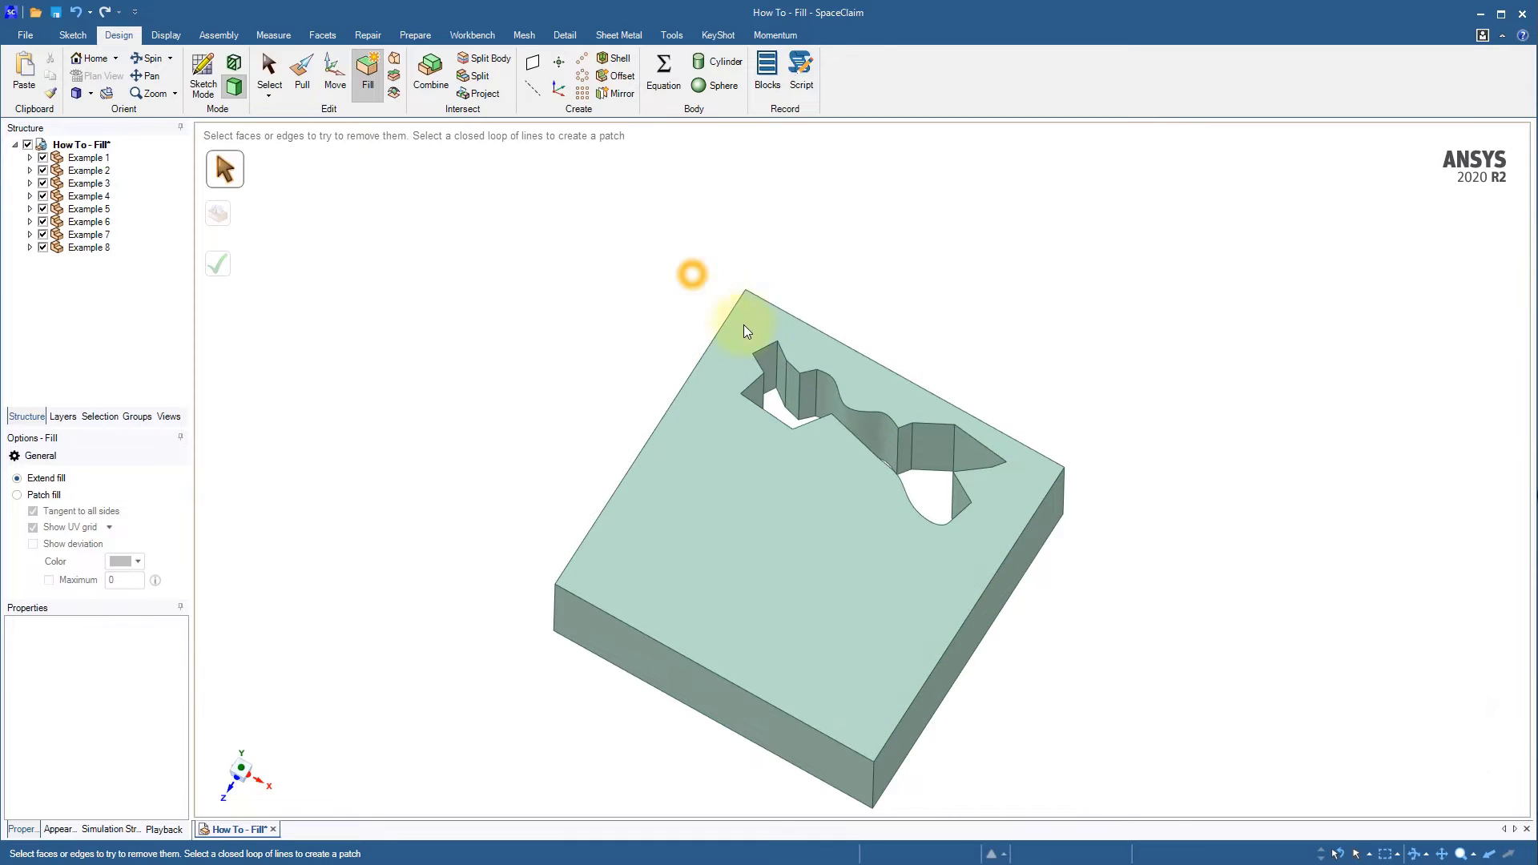
left_click_drag(804, 382, 1023, 597)
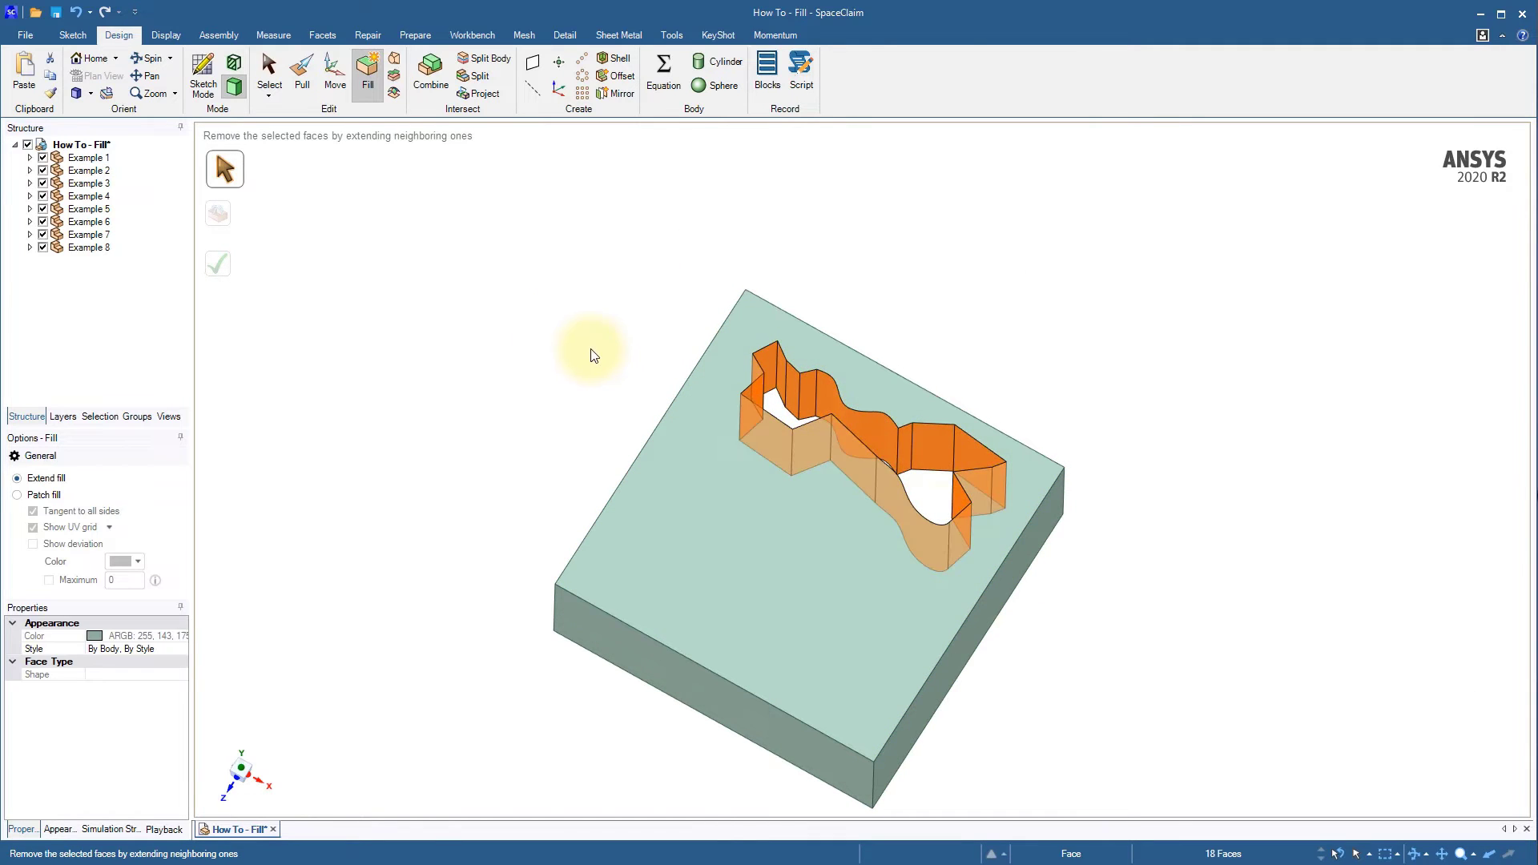
key("Return")
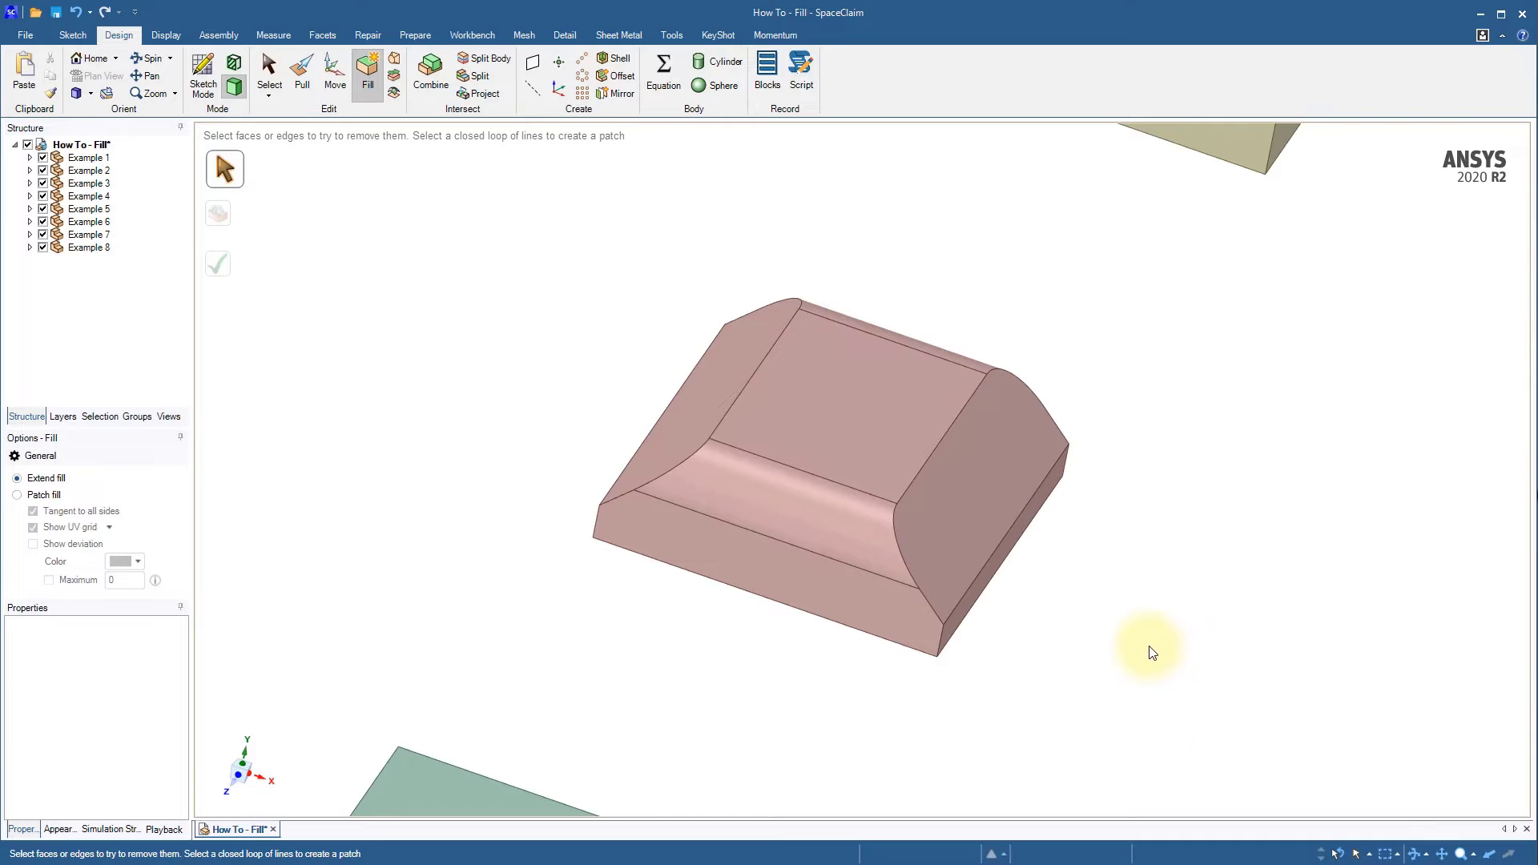
- Remove the pink block's right-end and left chamfer faces with Fill
left_click(980, 508)
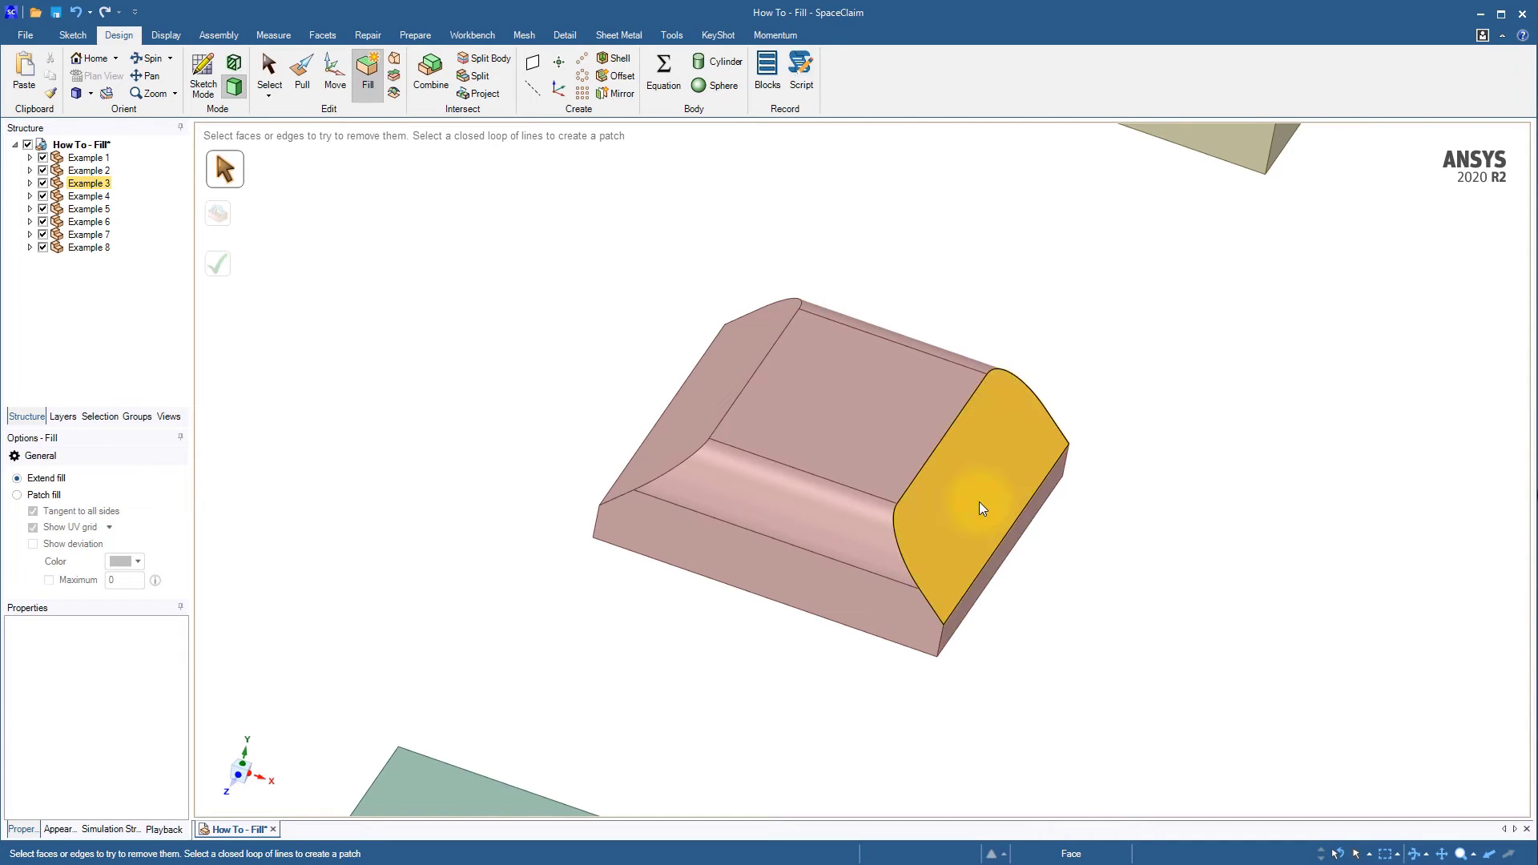
left_click(979, 507)
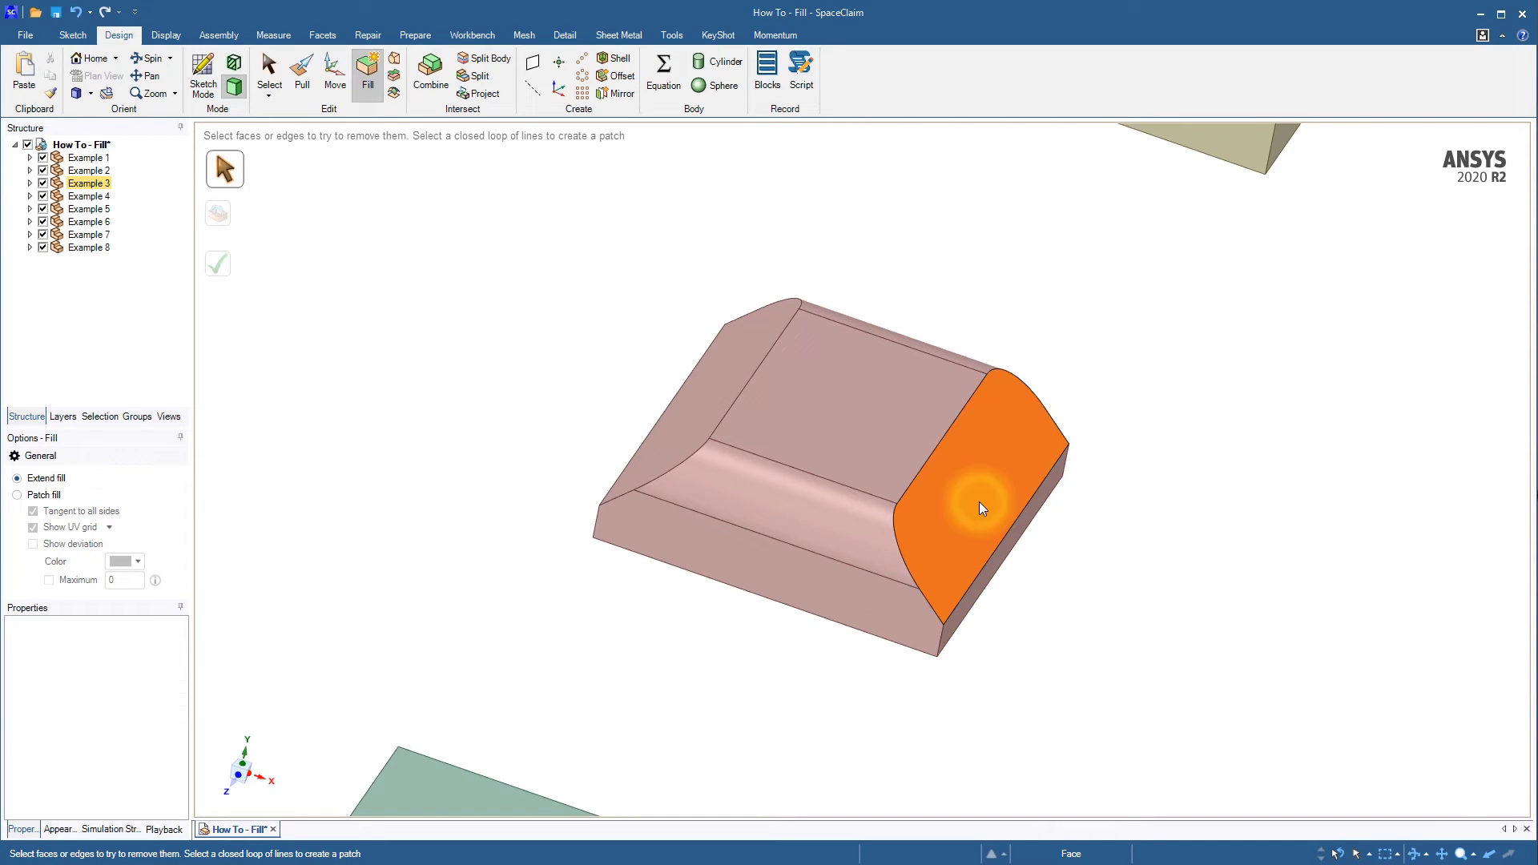
left_click(724, 381, "ctrl")
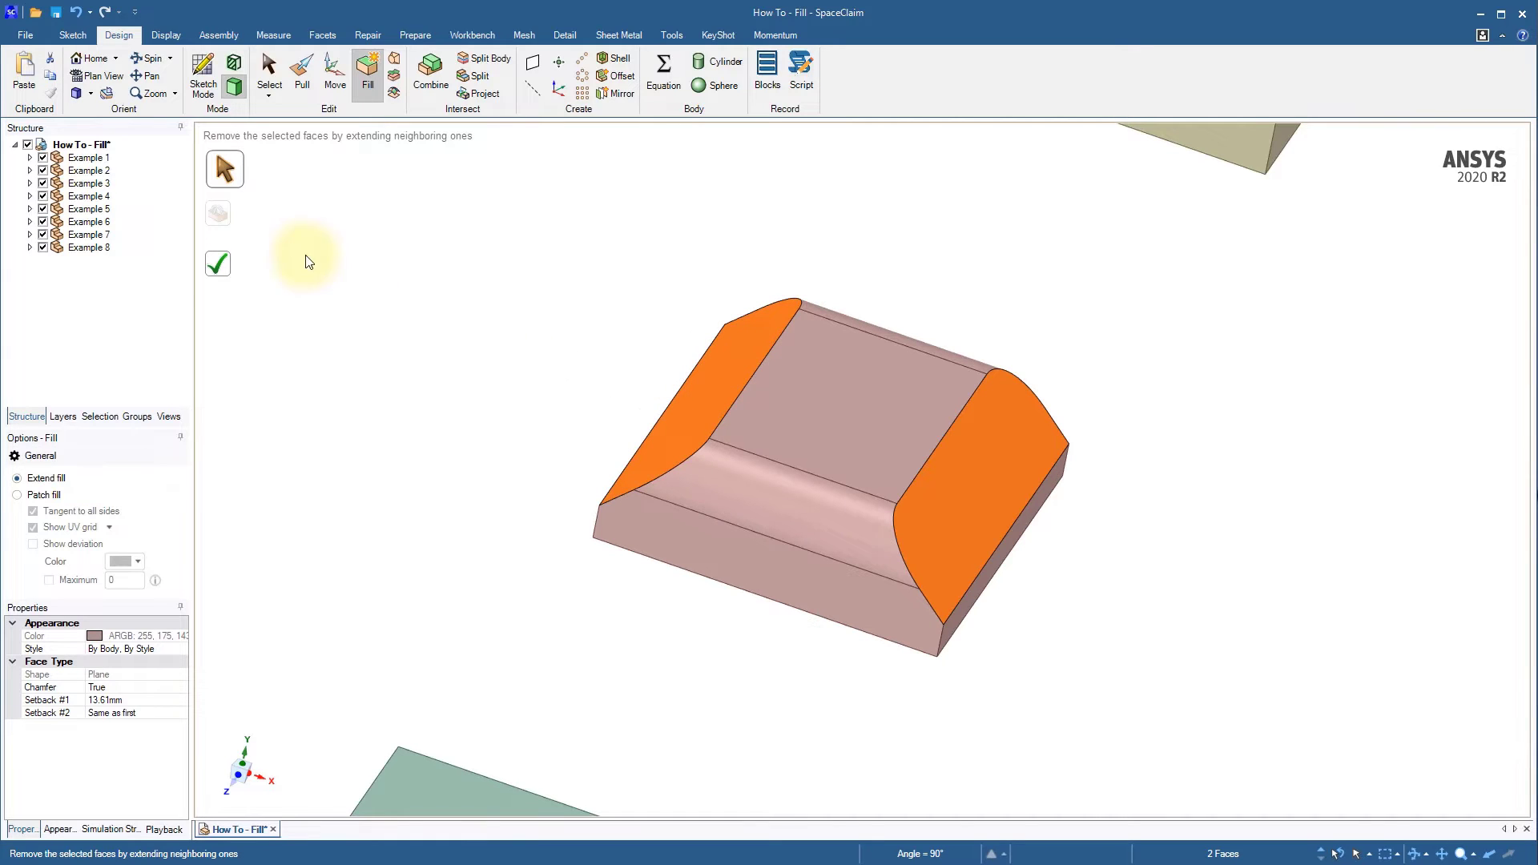
left_click(218, 266)
- Remove the block's front and back round faces with Fill
left_click(905, 542)
middle_click_drag(1081, 378, 1061, 388)
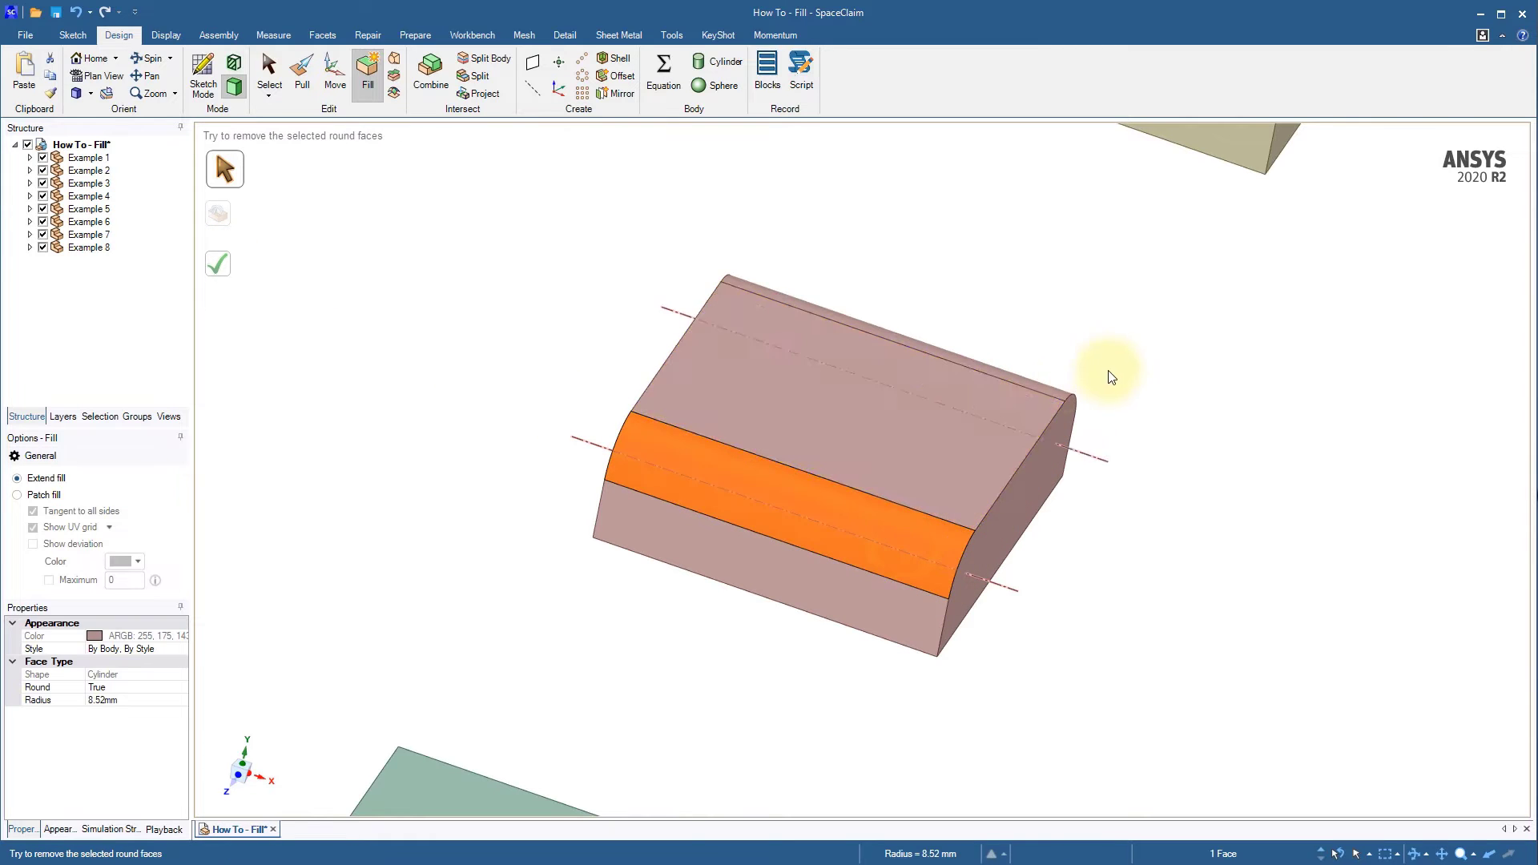
left_click(1061, 382, "ctrl")
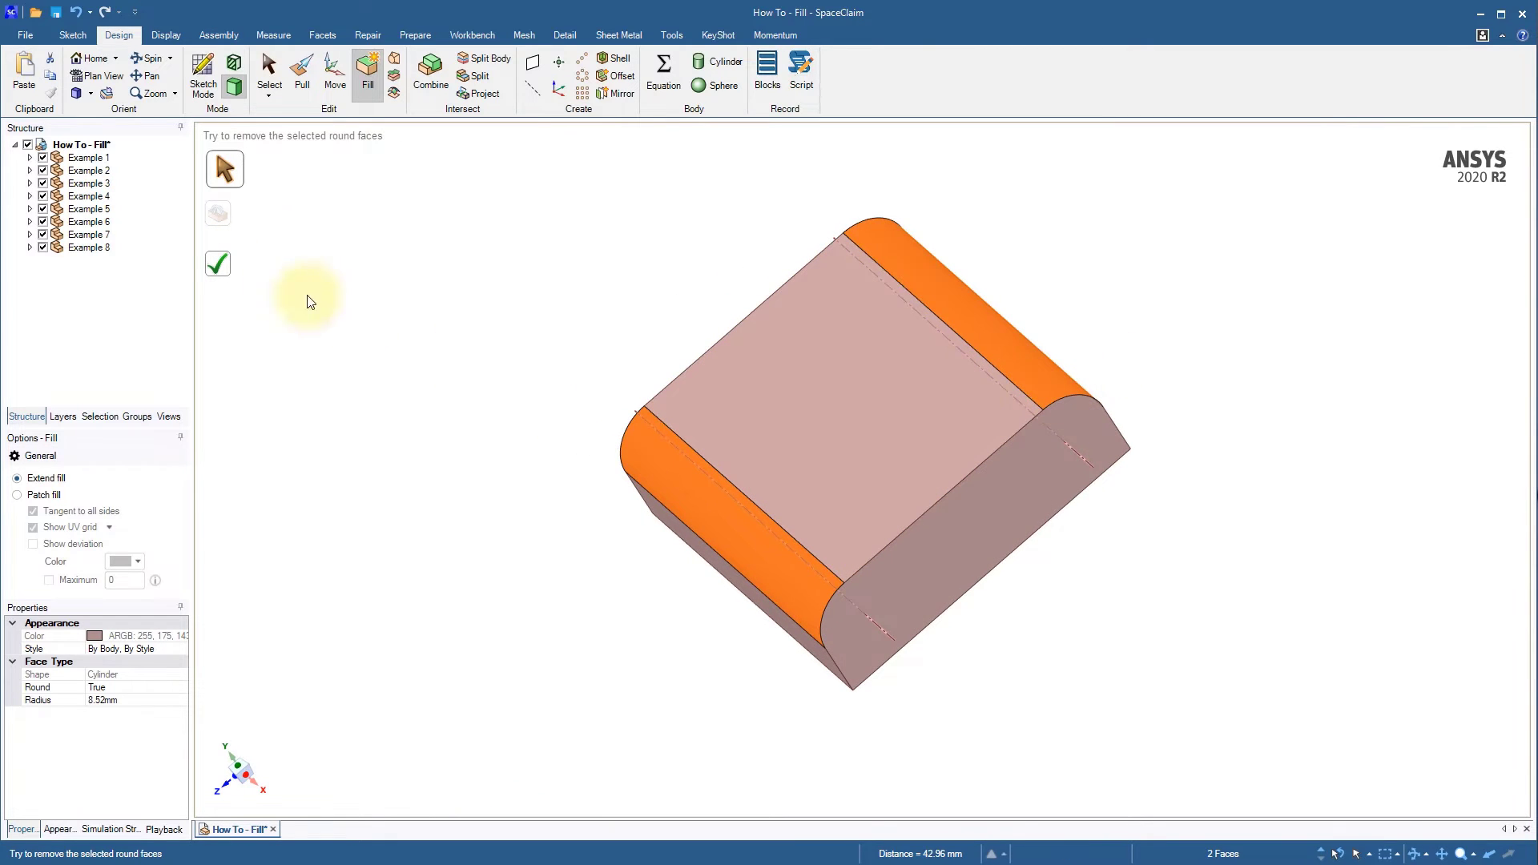
left_click(218, 261)
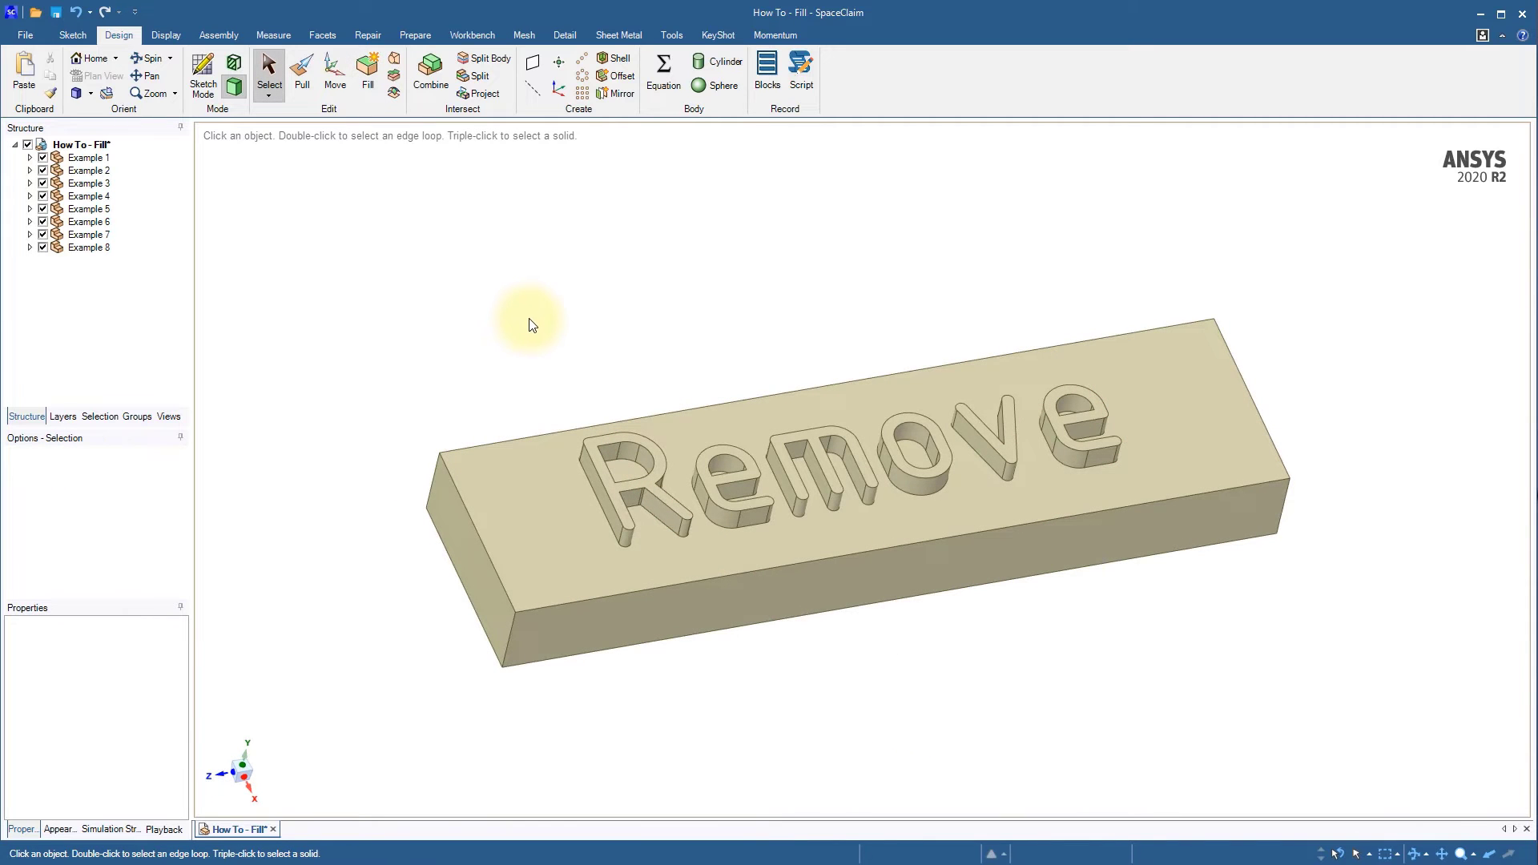
- Fill away all the raised 'Remove' letter faces on the tan block
left_click_drag(530, 319, 1163, 606)
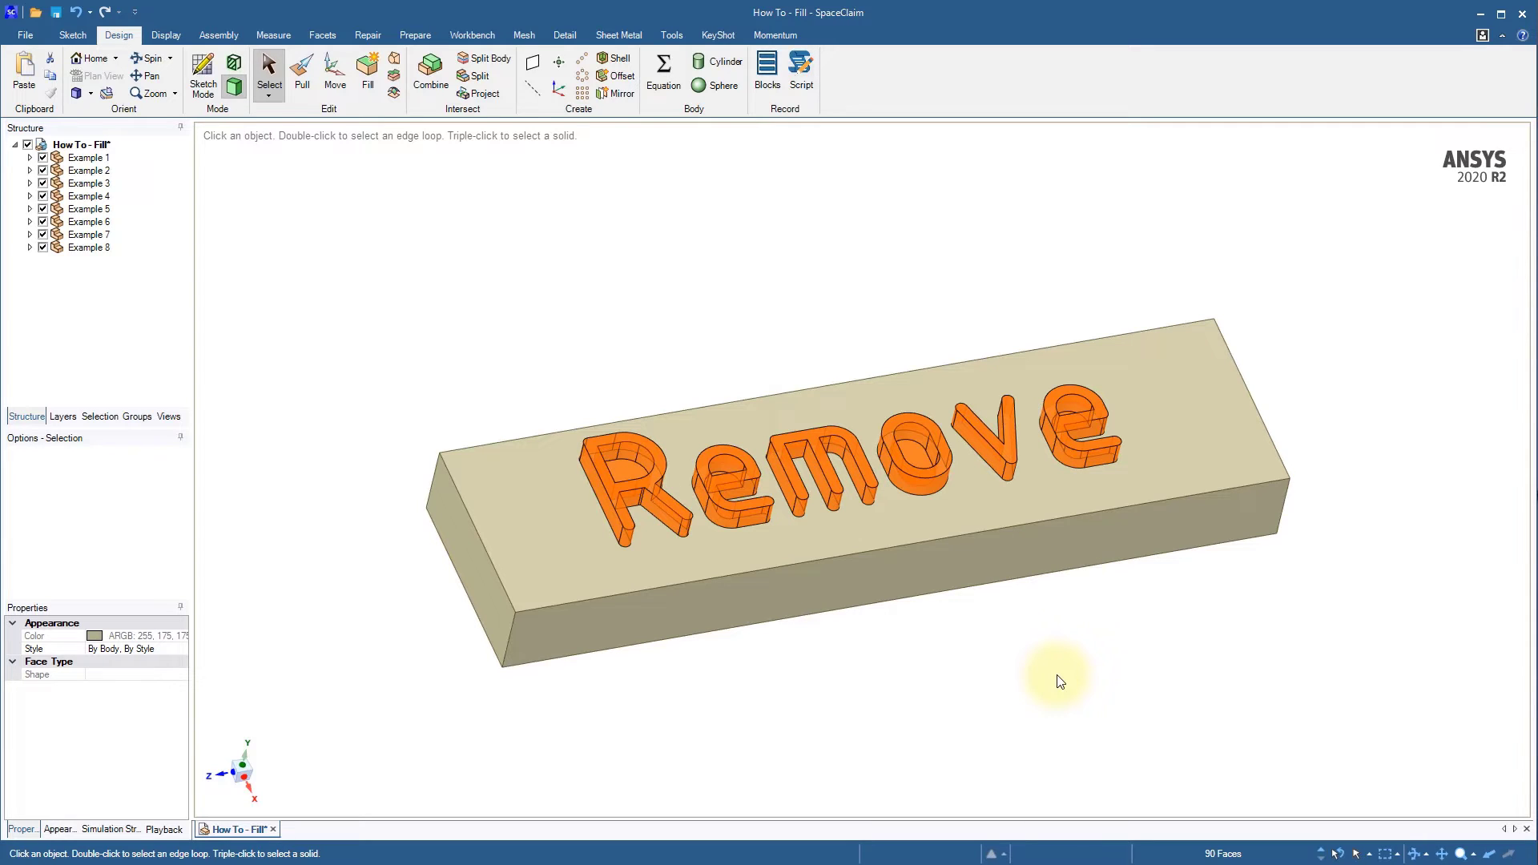
key("f")
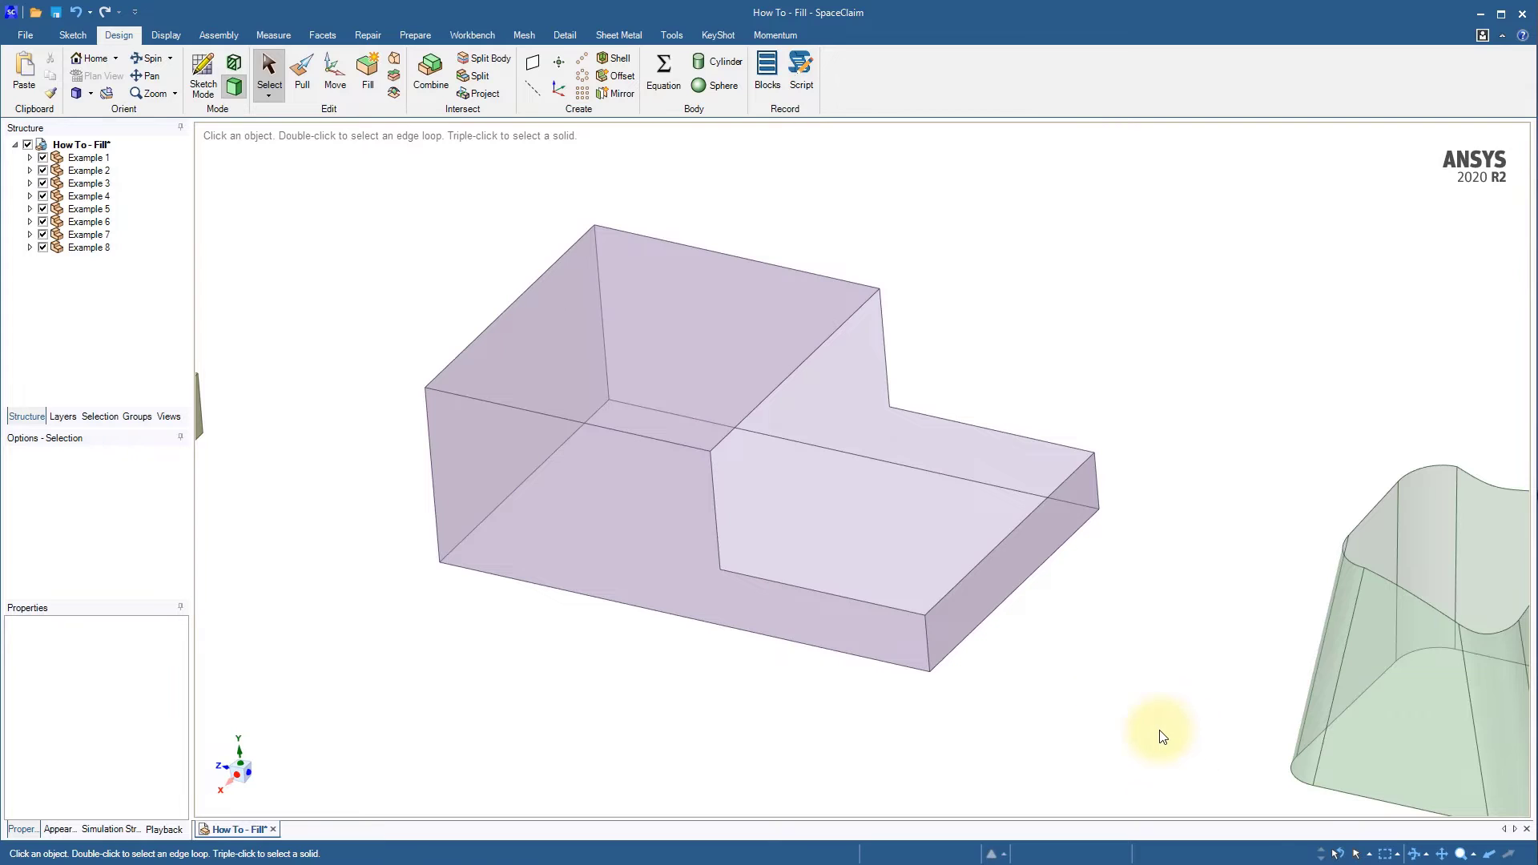
- Create faces across the stepped block's selected edge sets
left_click(895, 612)
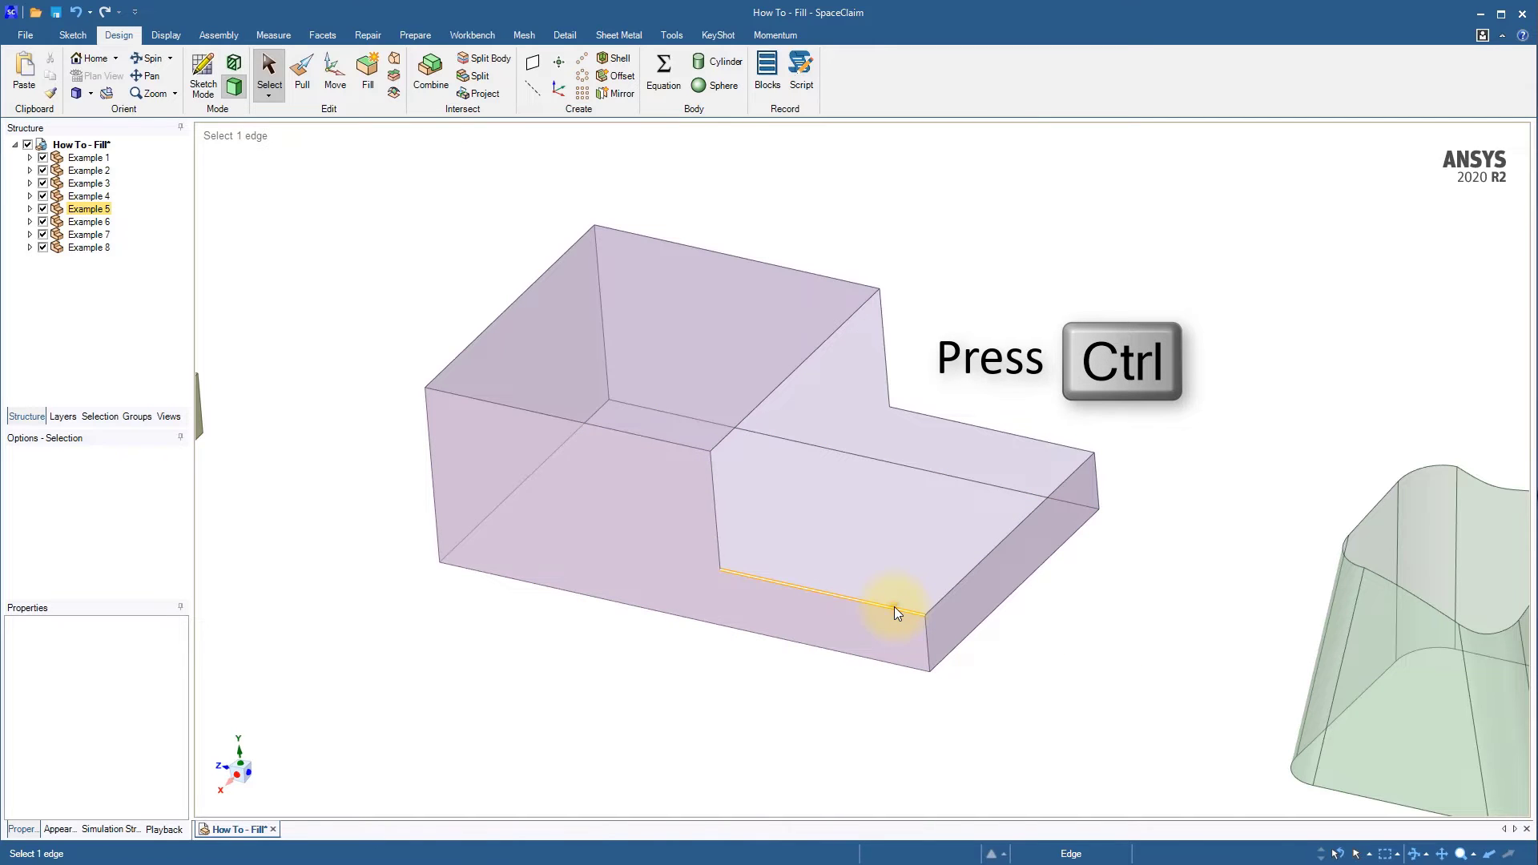
left_click(966, 579, "ctrl")
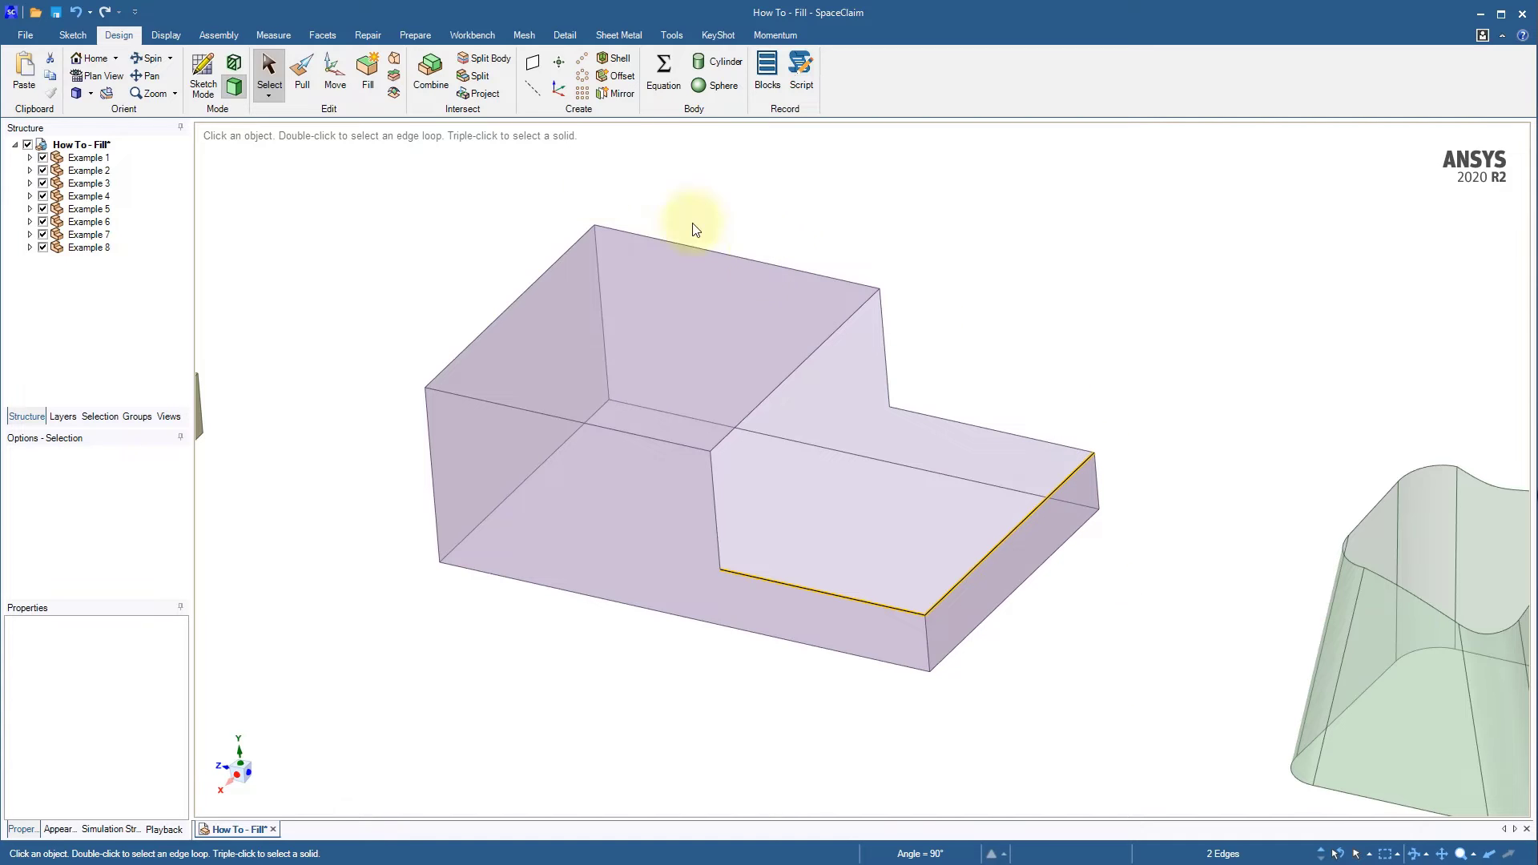
left_click(379, 76)
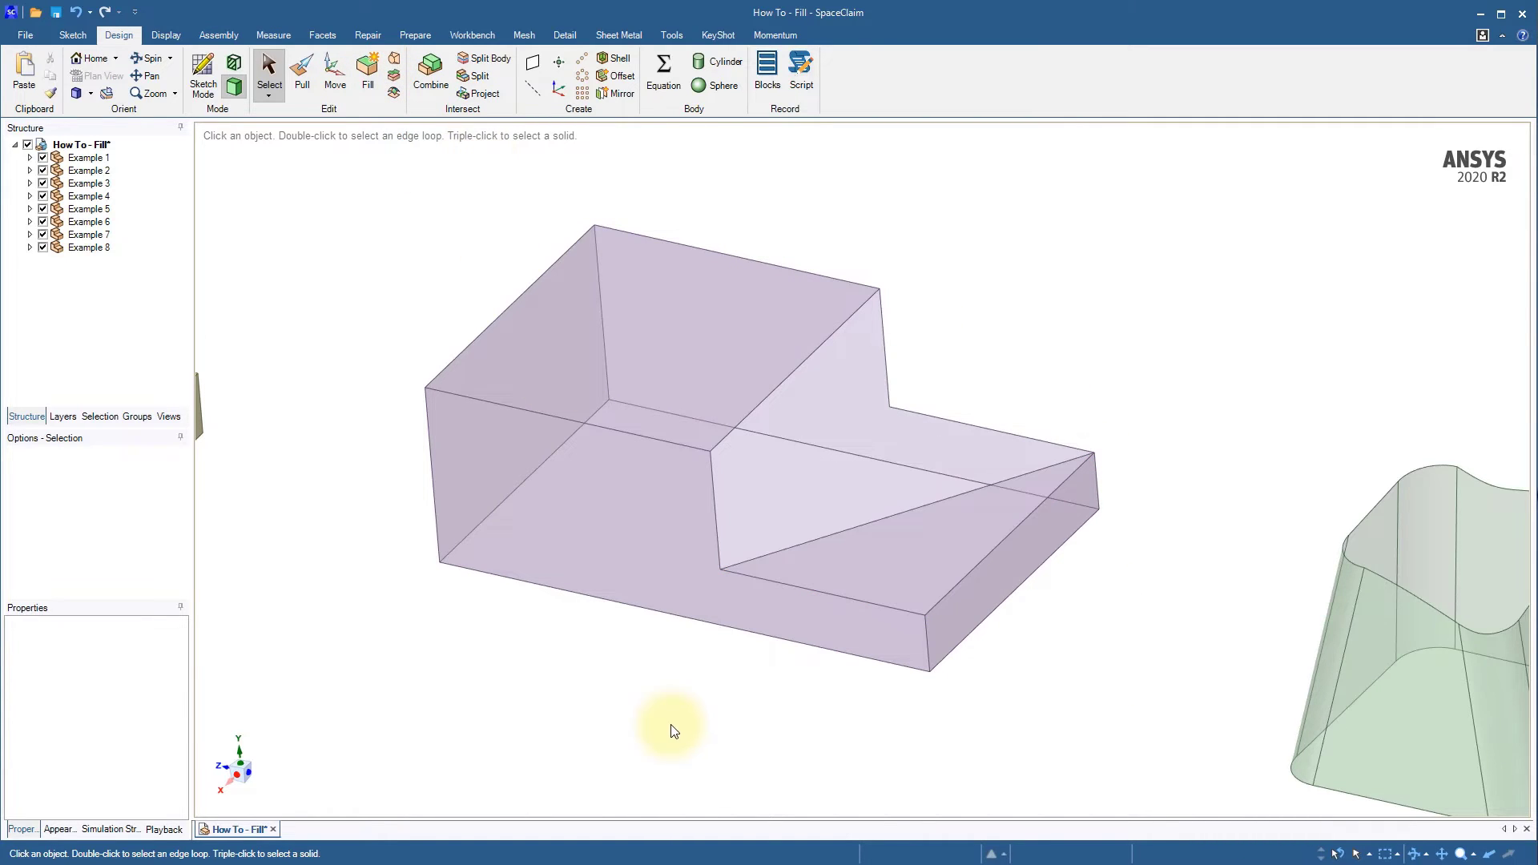
left_click(716, 535, "ctrl")
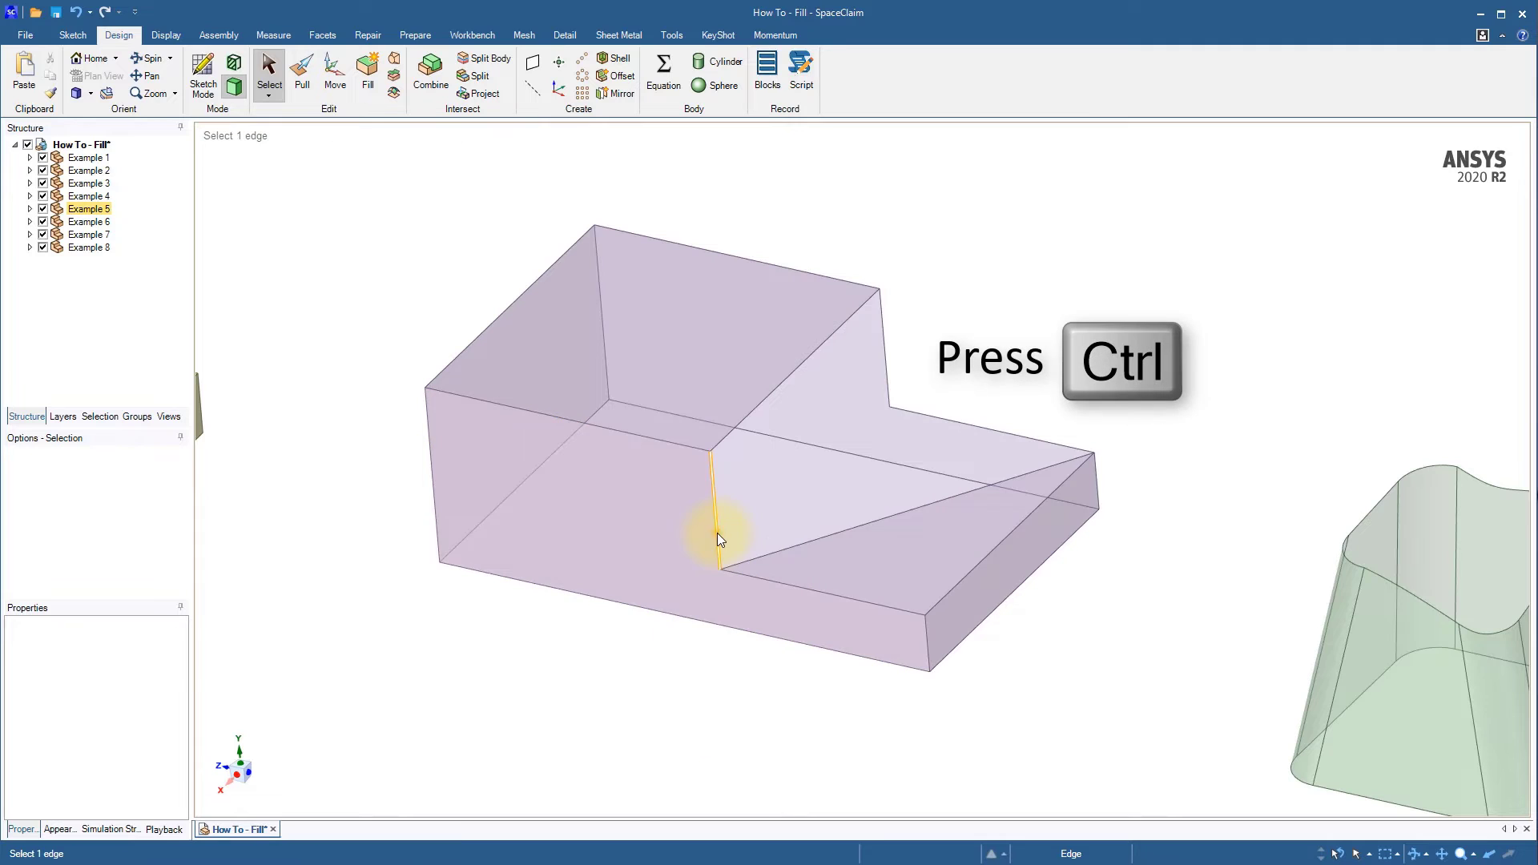
left_click(758, 407, "ctrl")
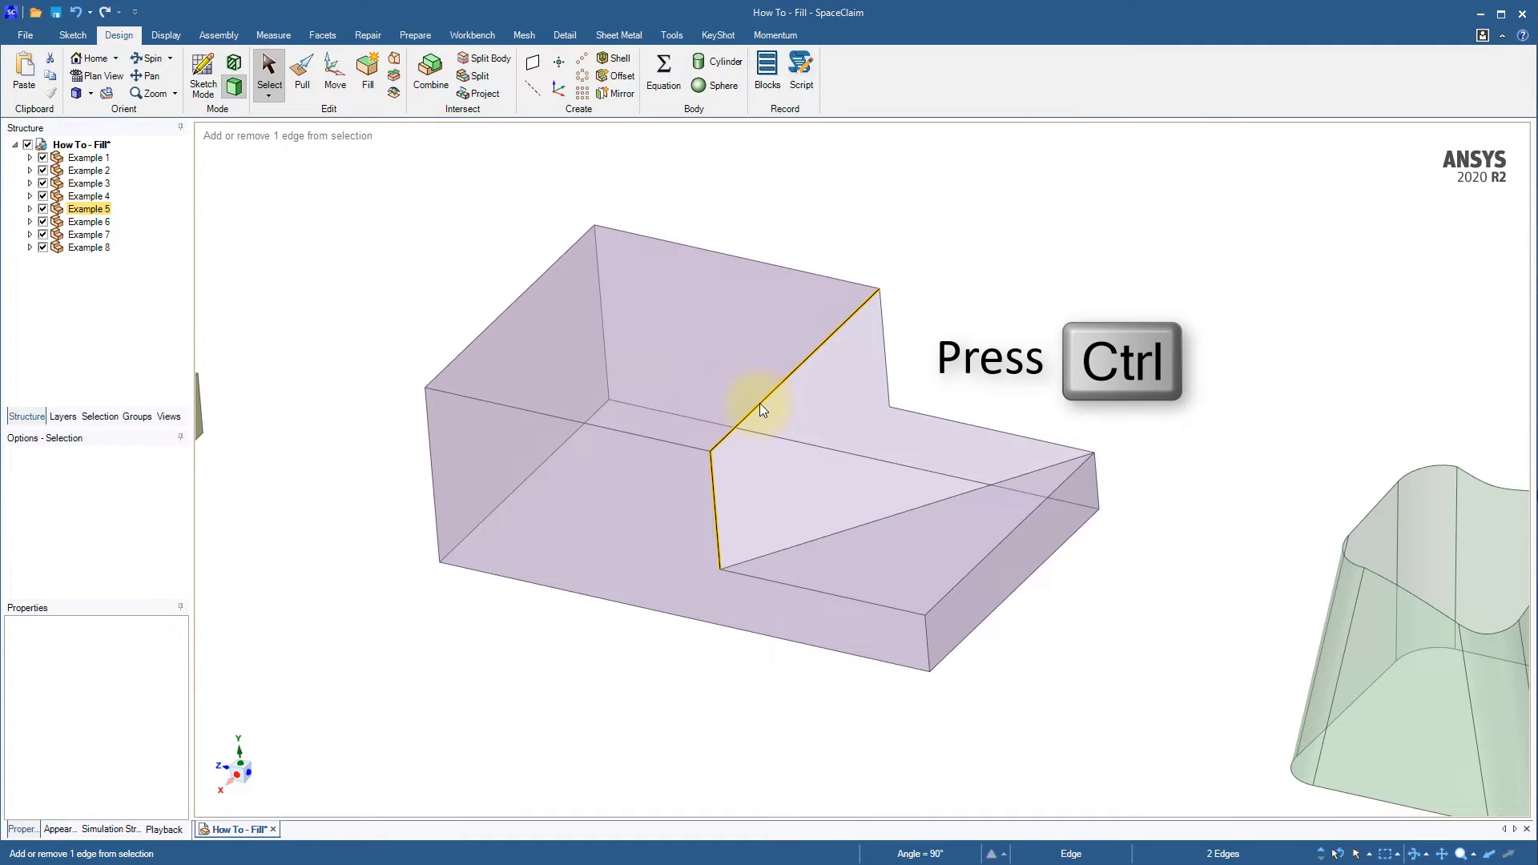
left_click(885, 391, "ctrl")
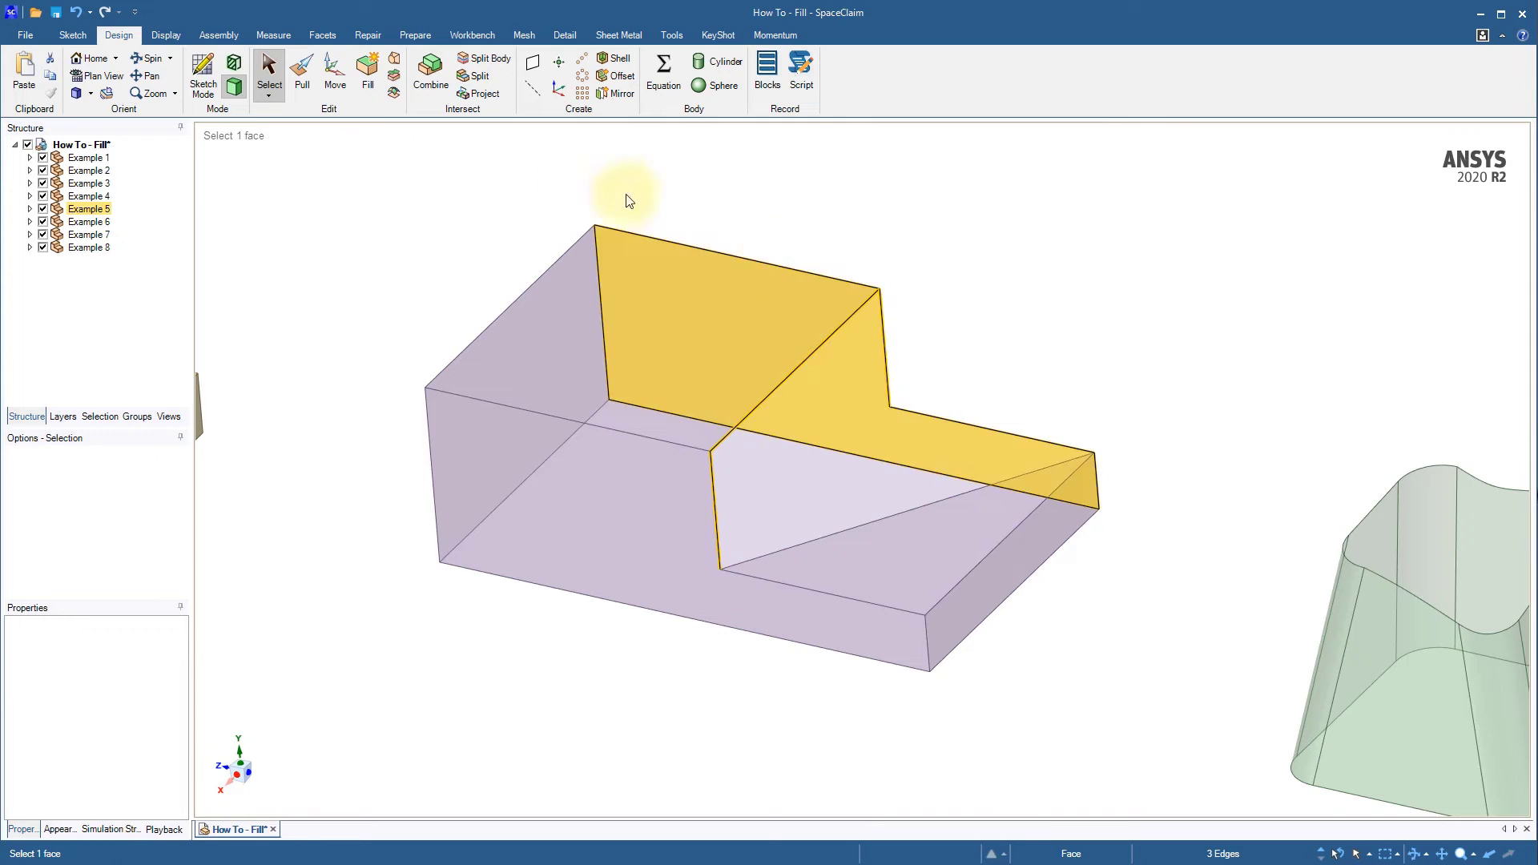
left_click(375, 85)
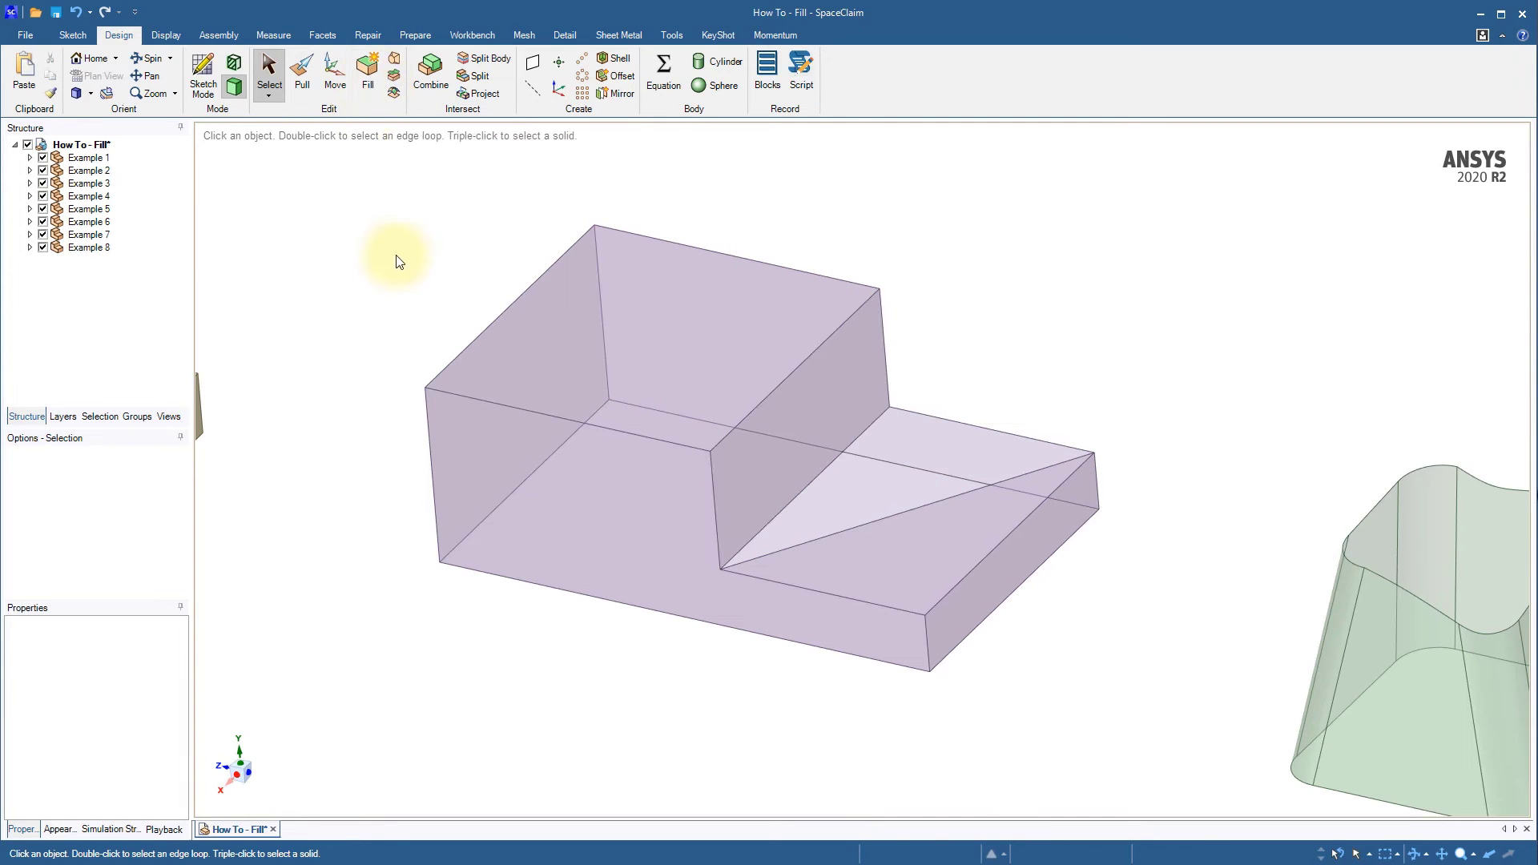
- Remove the diagonal edges from the stepped block with Fill
left_click(919, 509)
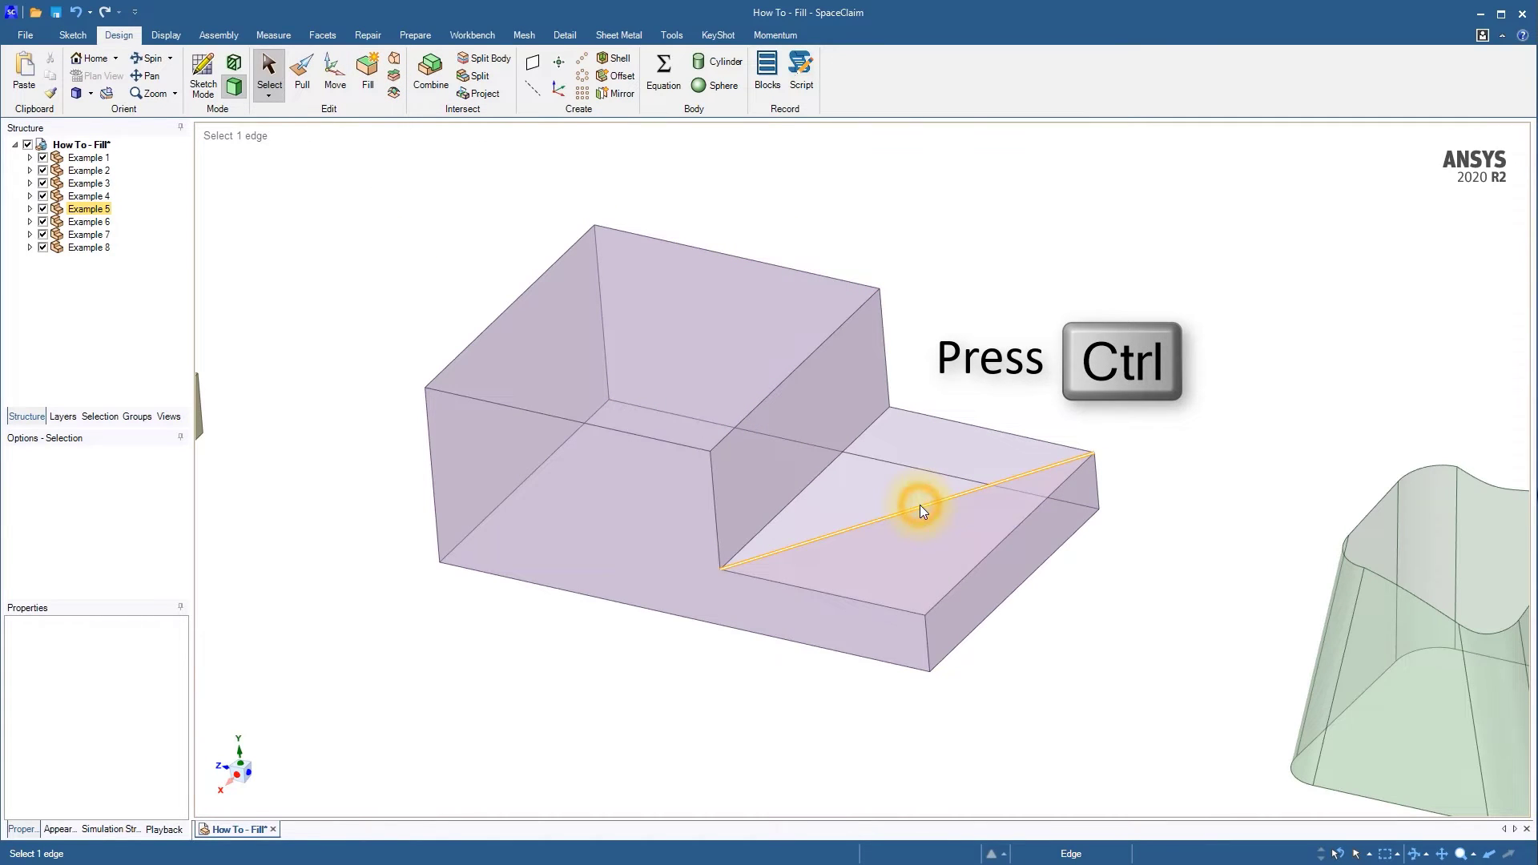
left_click(966, 427, "ctrl")
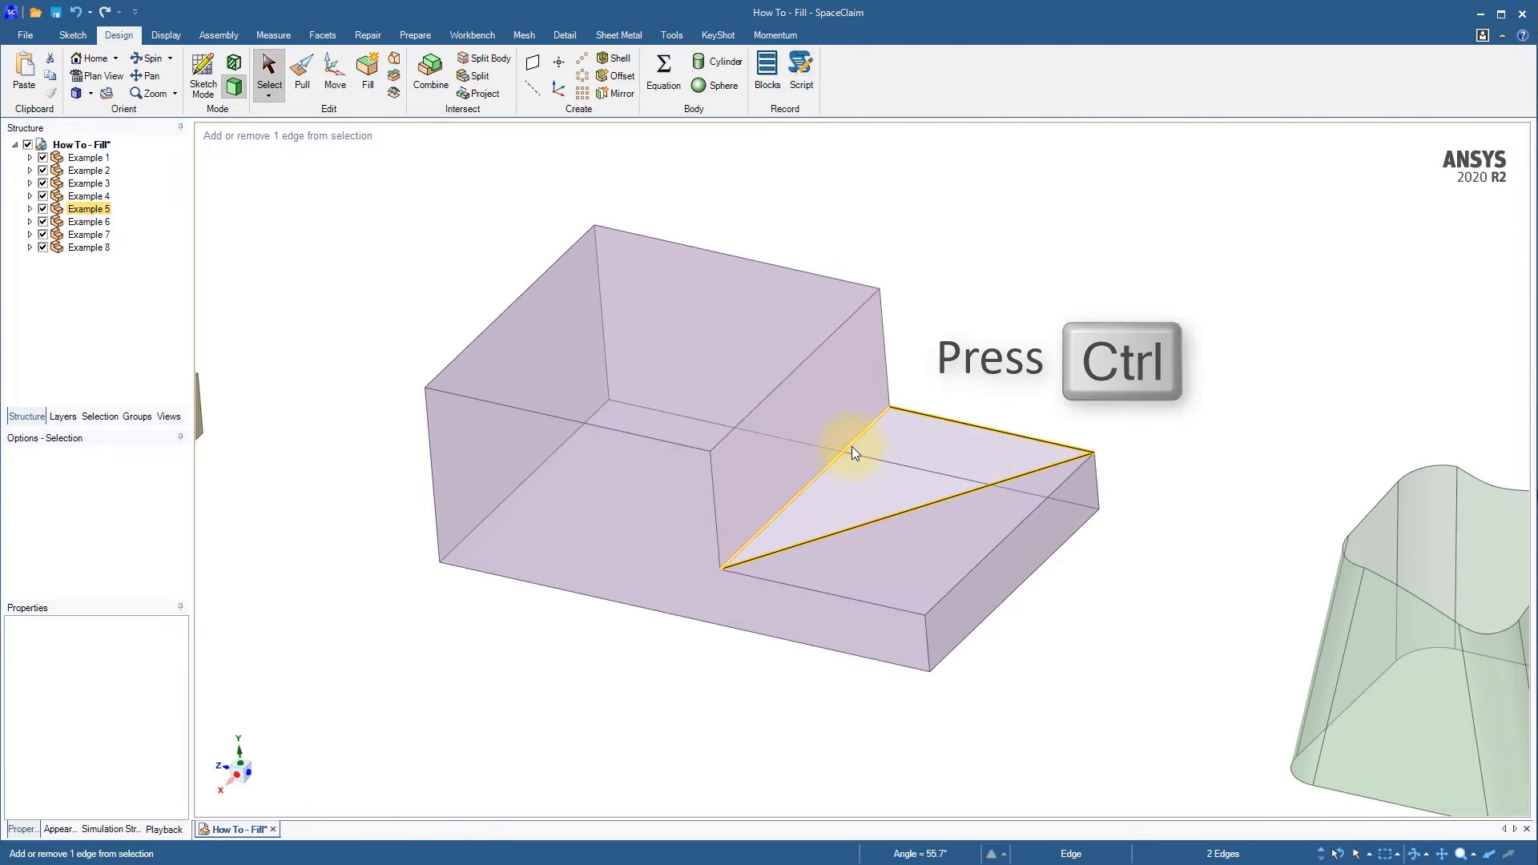
left_click(851, 444, "ctrl")
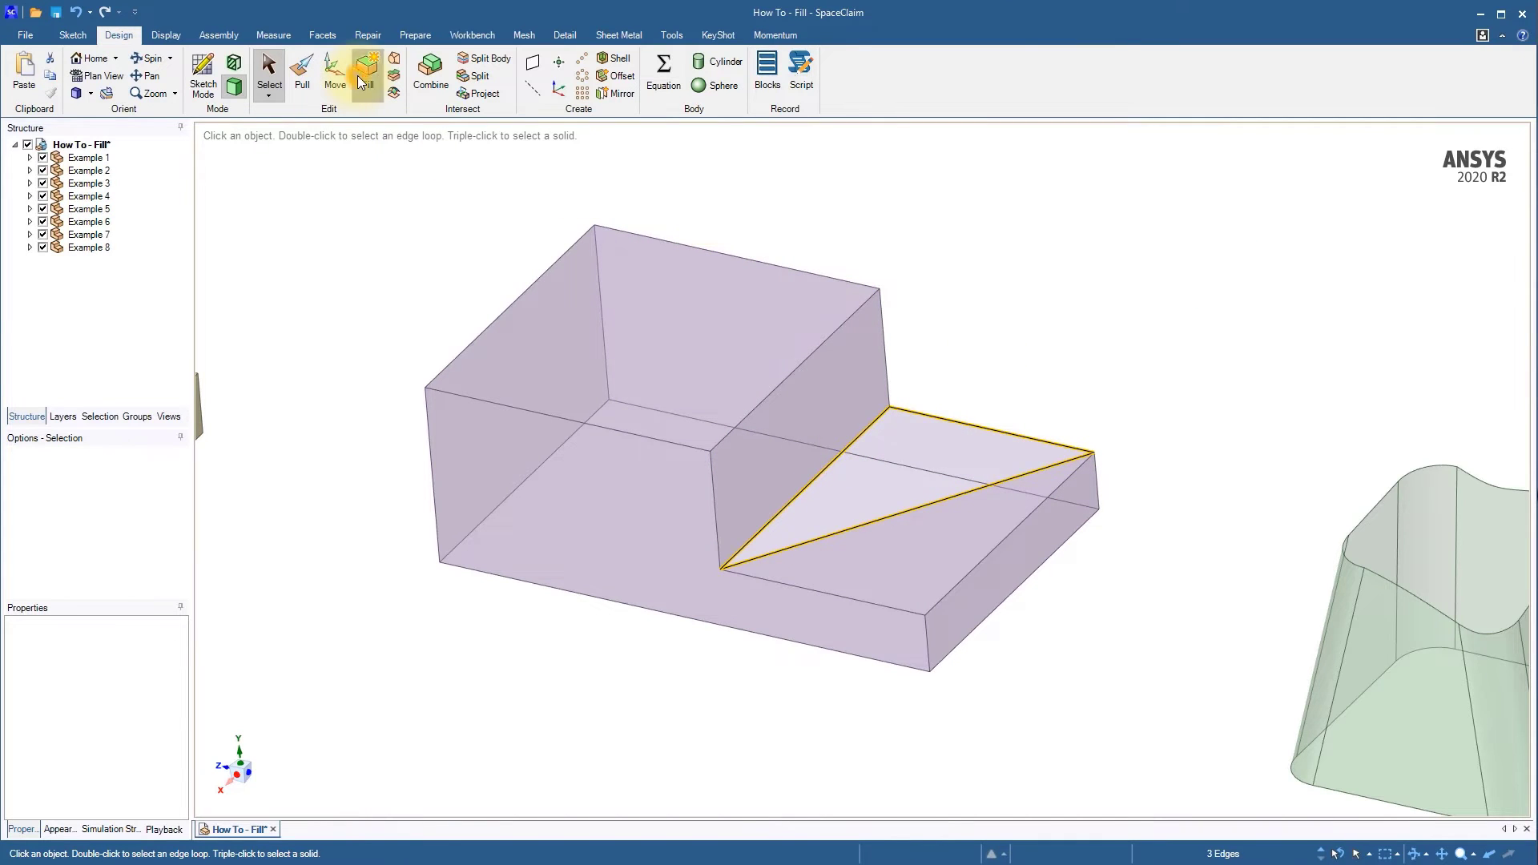
left_click(363, 75)
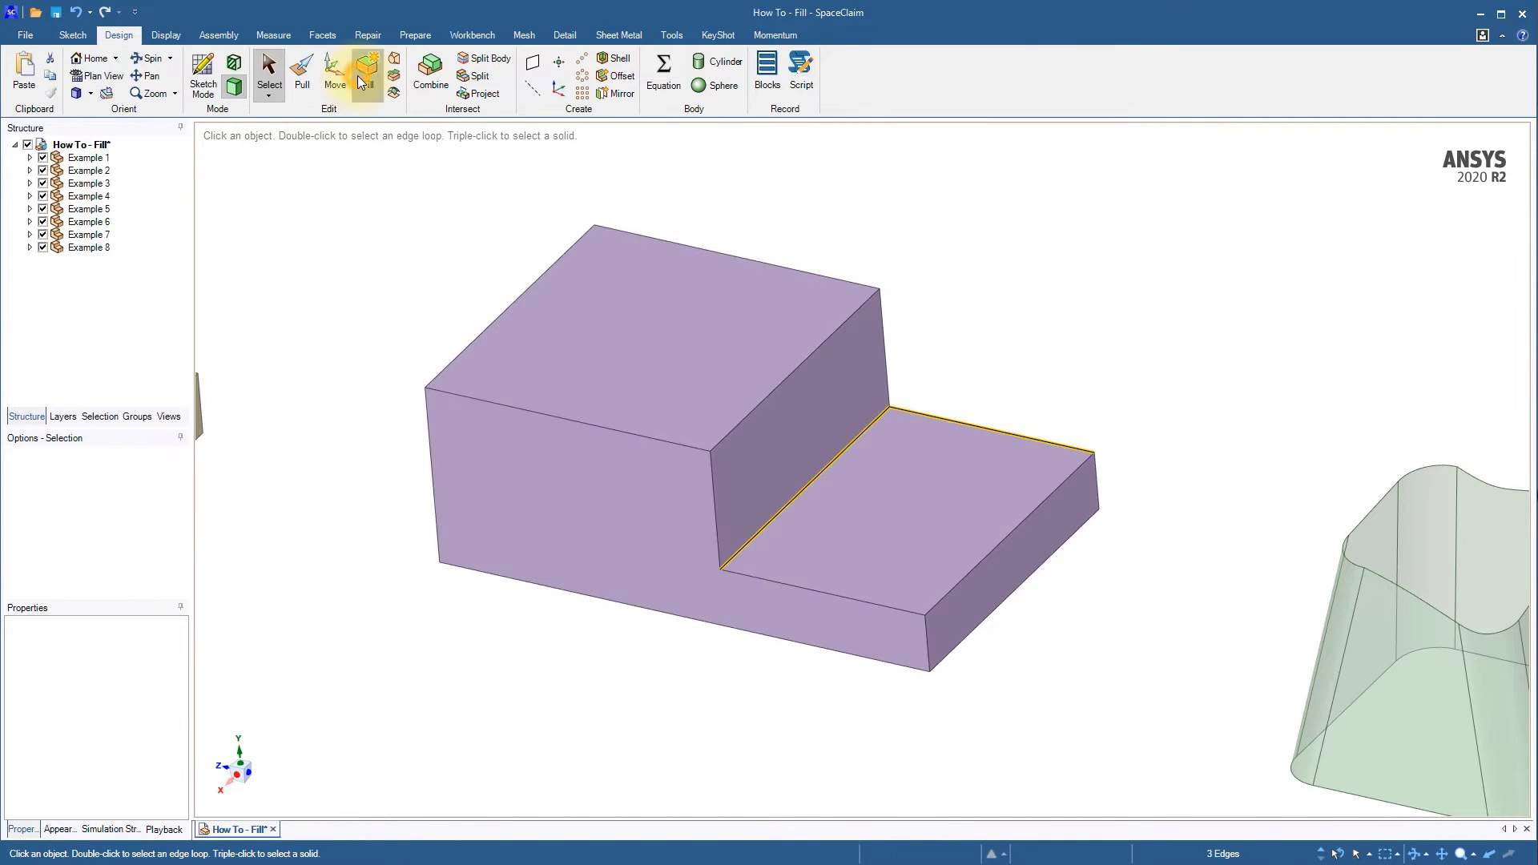
- Fill the notch's edge loop to make one full rectangular block
left_click(403, 282)
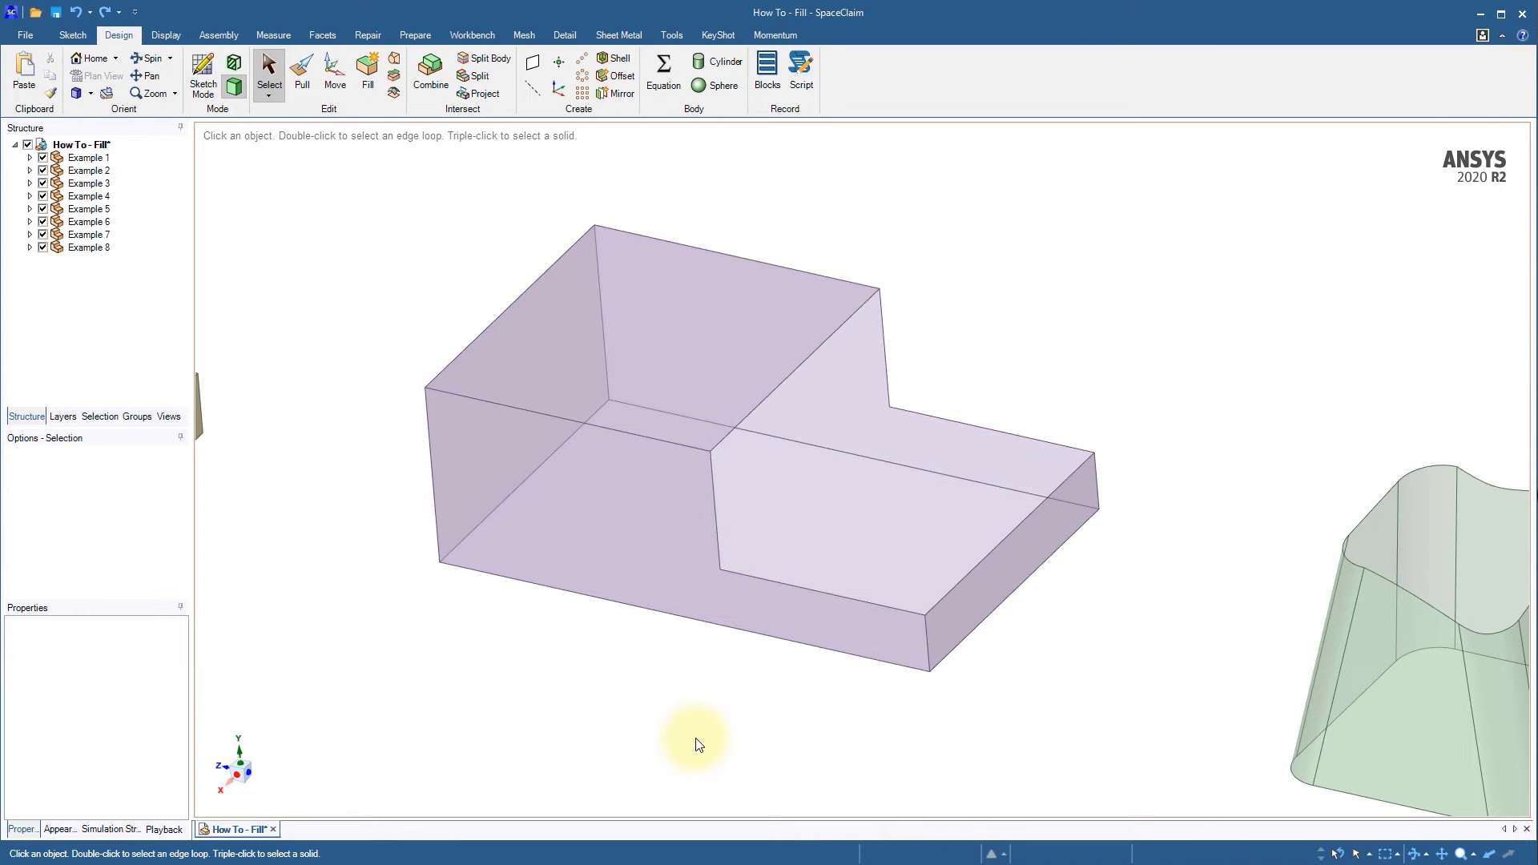
double_click(899, 610)
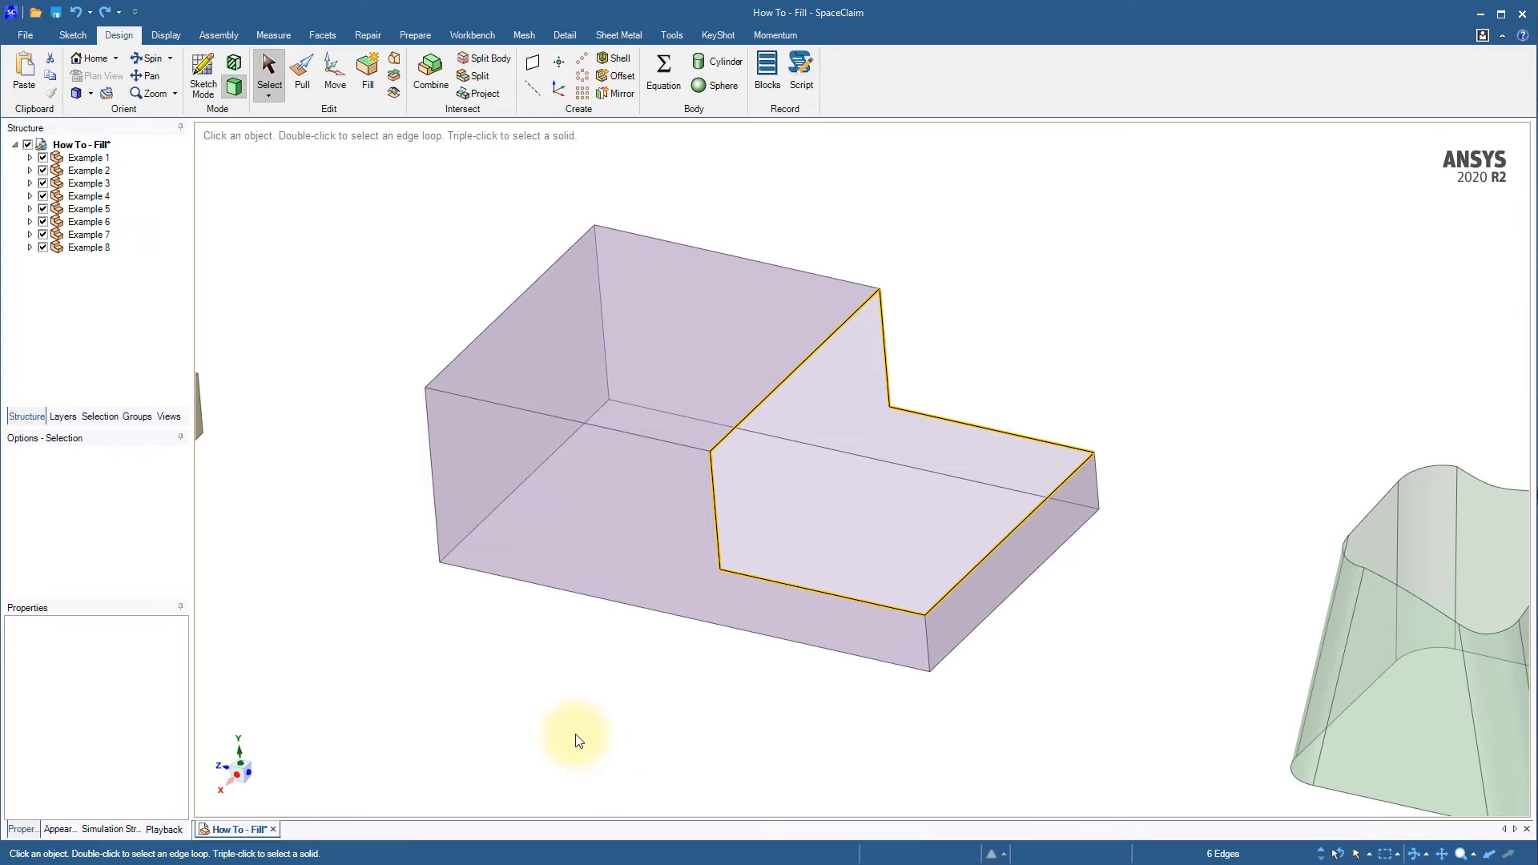
left_click(366, 87)
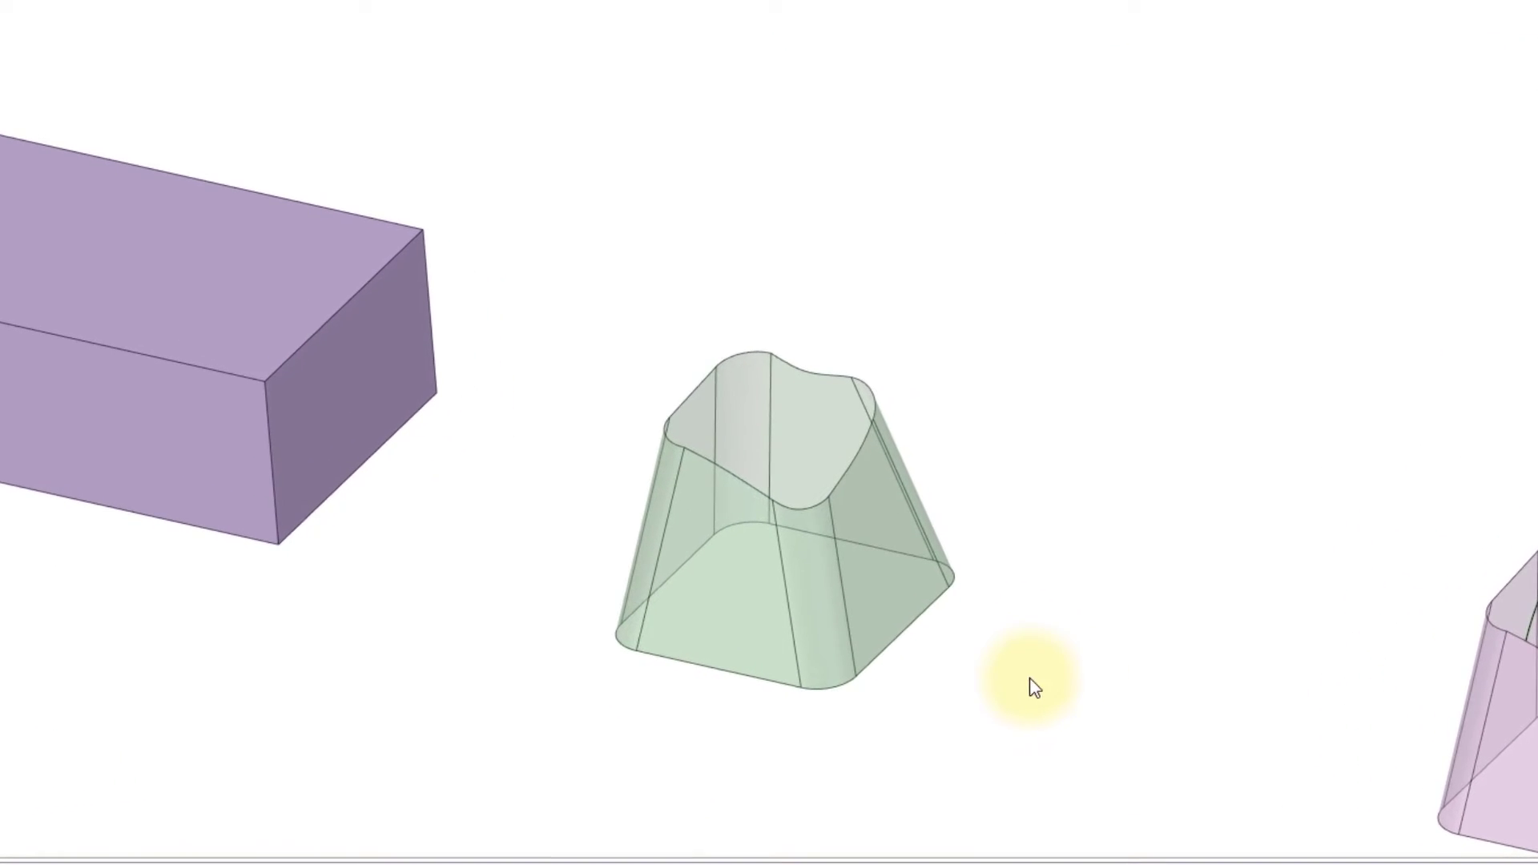
- Fill the green shell's box-selected top edge loop into a pointed pyramid
middle_click_drag(1035, 688, 1076, 659)
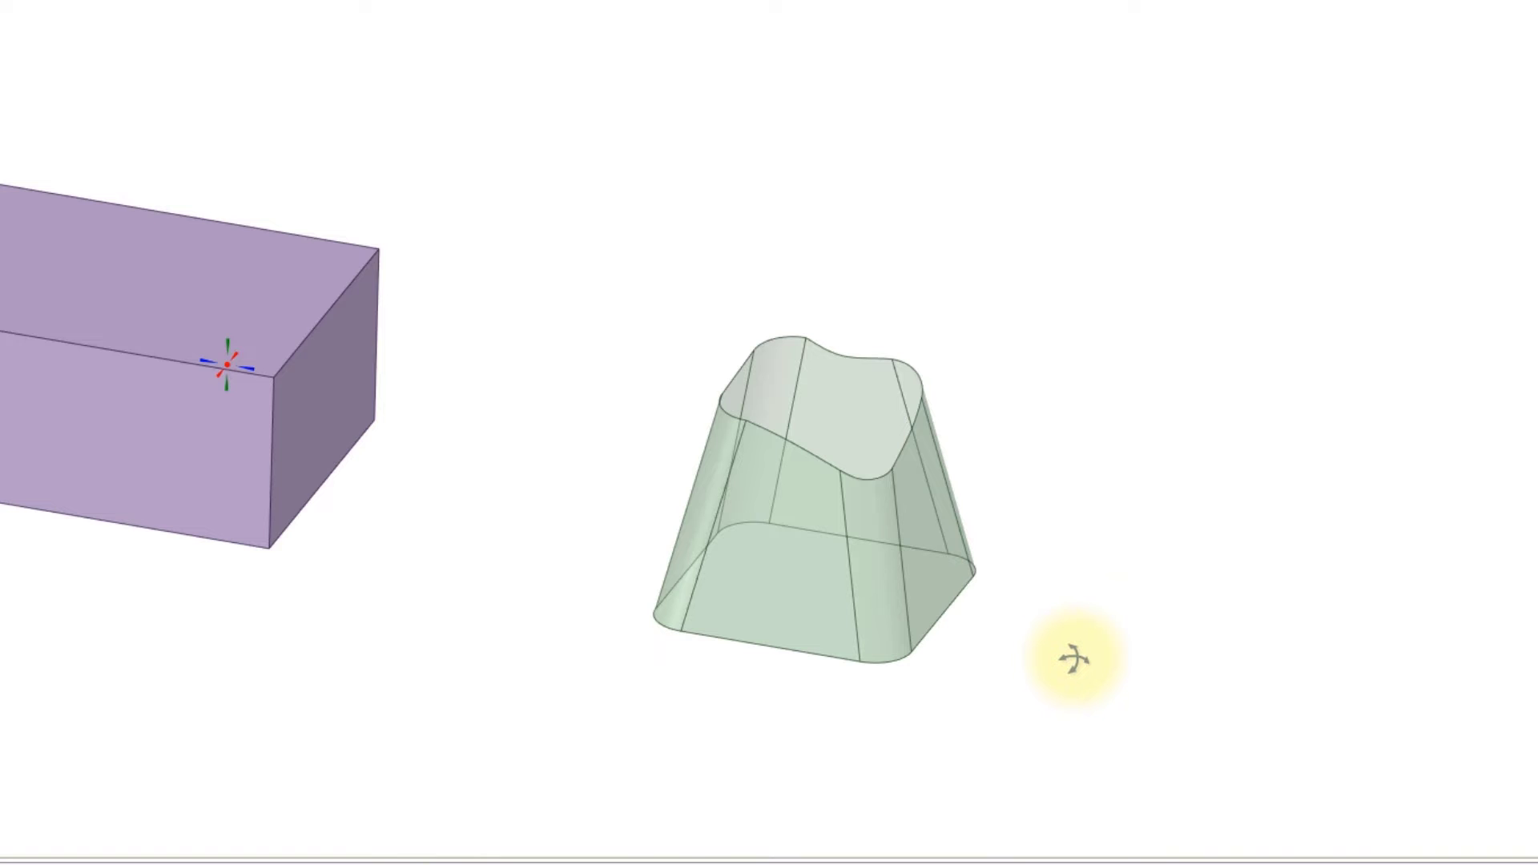
mouse_move(1076, 659)
middle_mouse_down()
mouse_move(1166, 671)
mouse_move(1038, 697)
mouse_move(1040, 632)
middle_mouse_up()
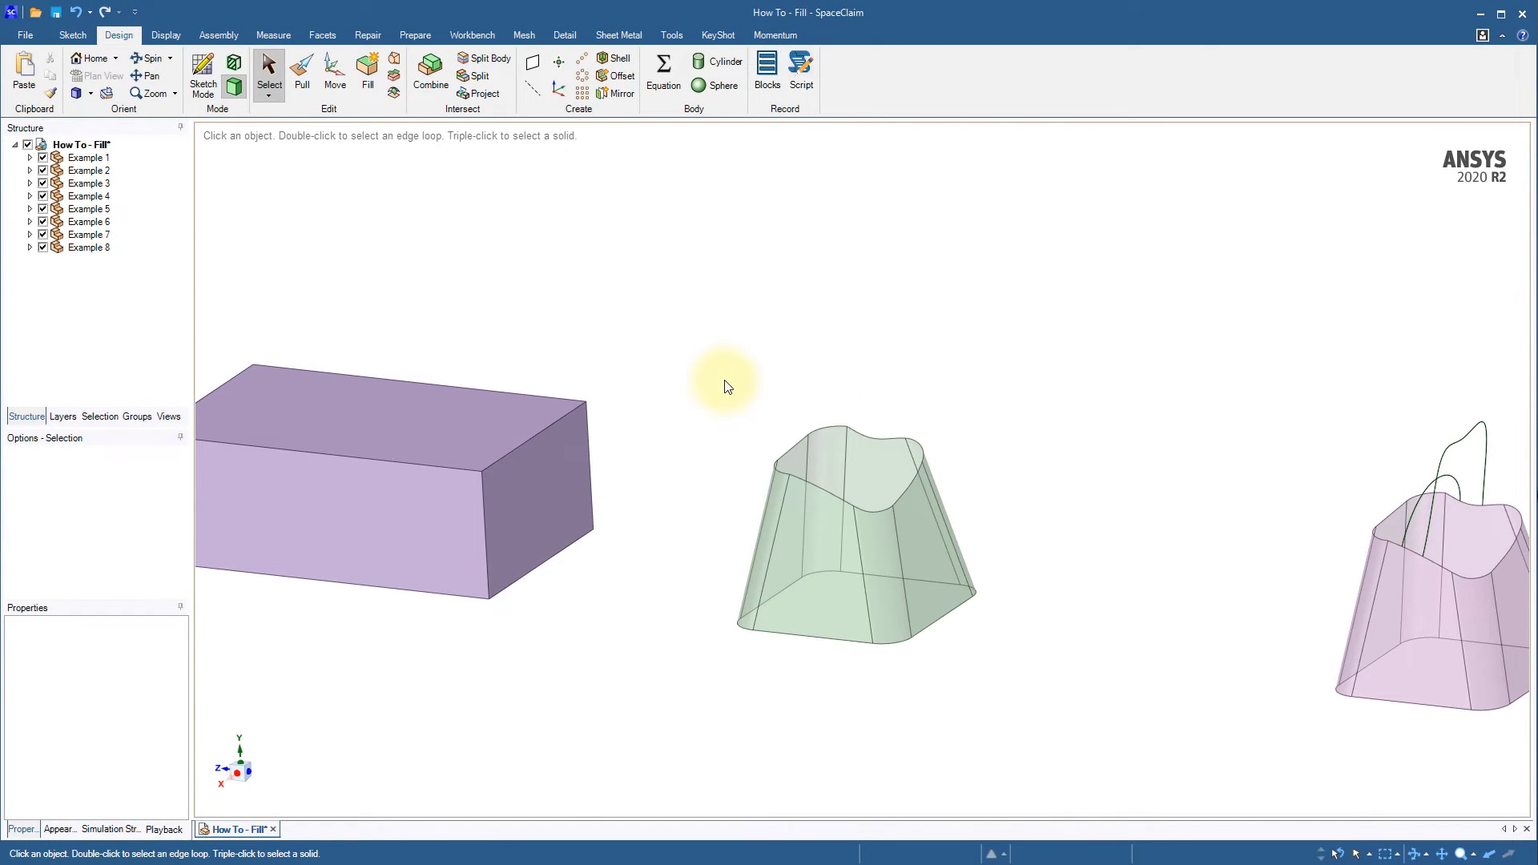
mouse_move(753, 395)
left_mouse_down()
mouse_move(928, 477)
mouse_move(981, 528)
left_mouse_up()
left_click(370, 74)
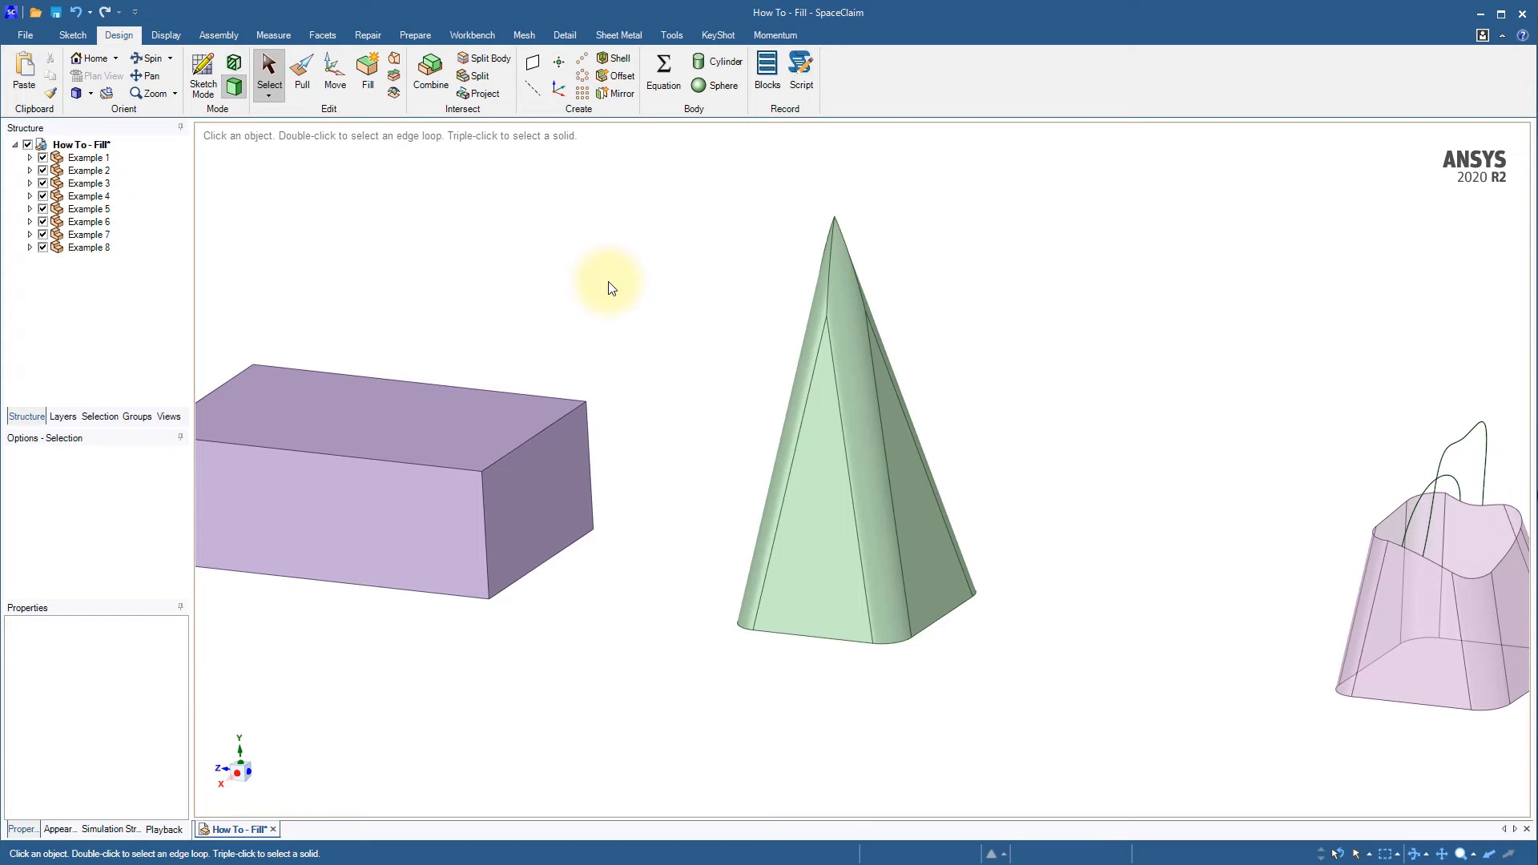
- Replace the pyramid with a smooth Patch fill over the green shell's top loop
left_click(74, 19)
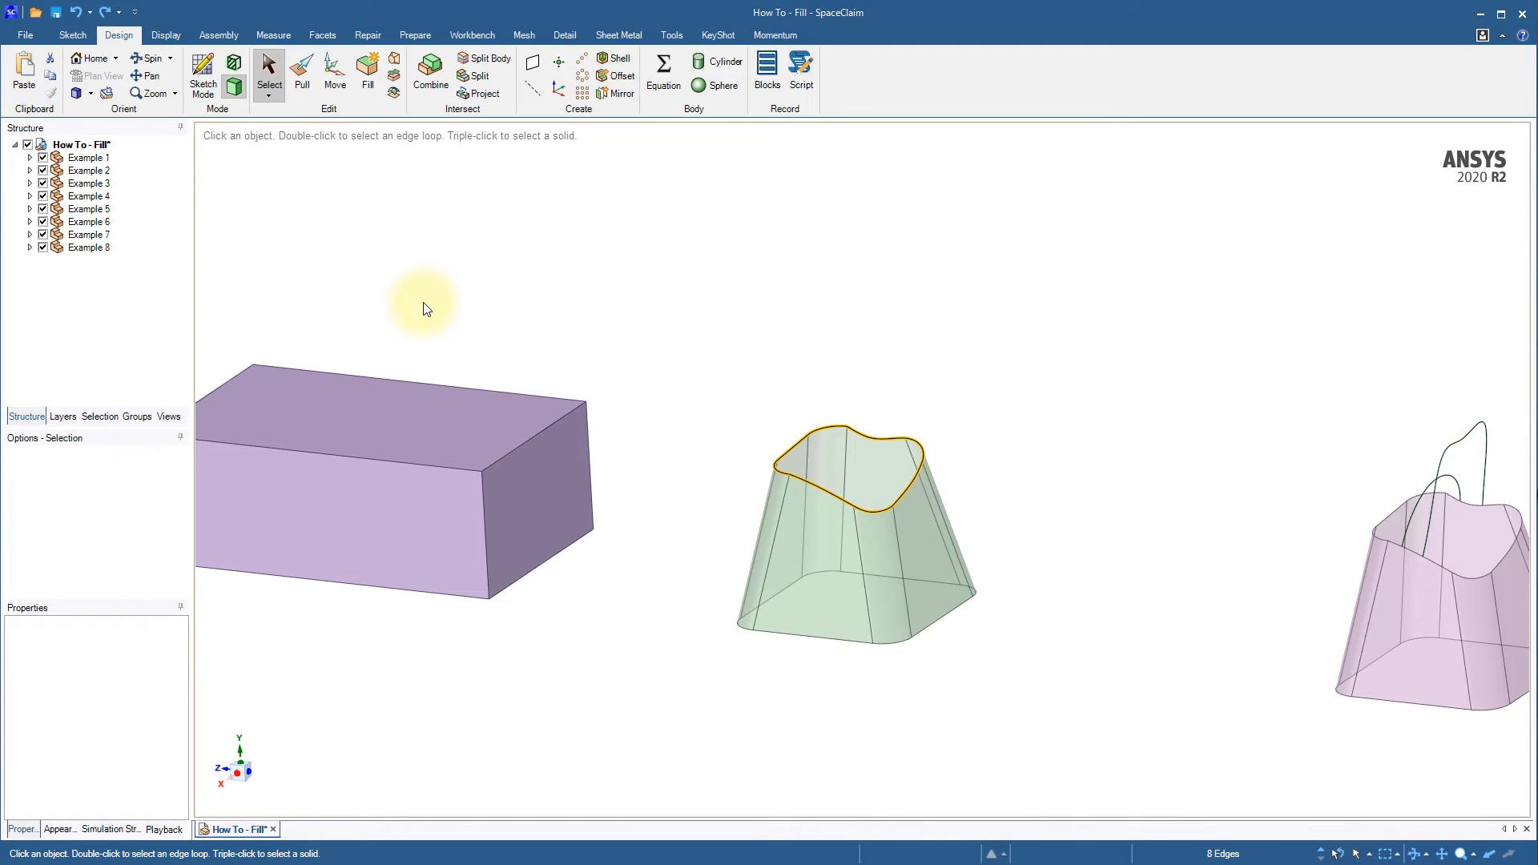
left_click(621, 307)
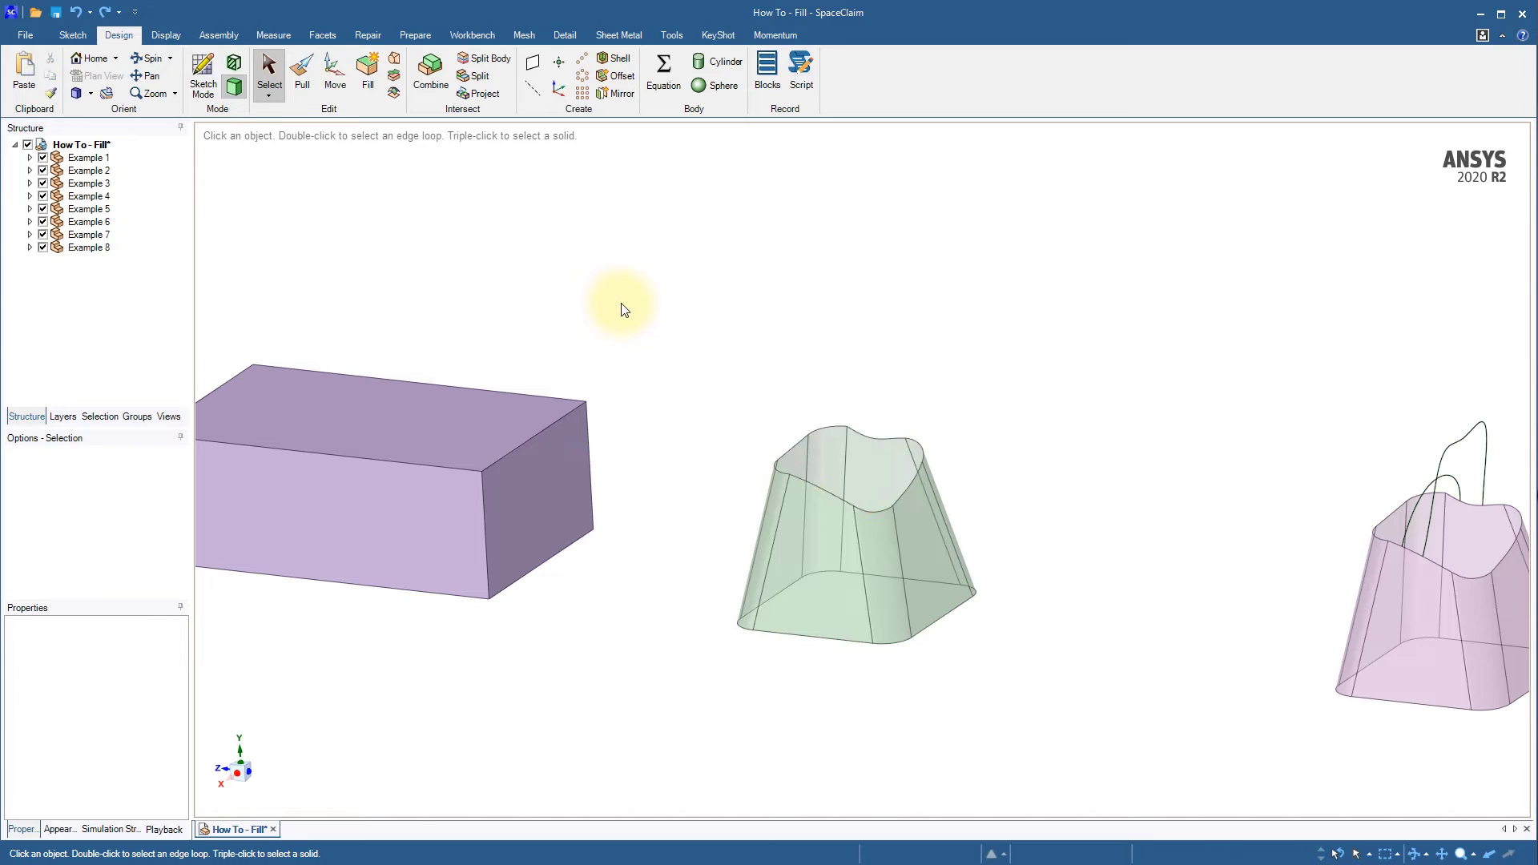
left_click(369, 72)
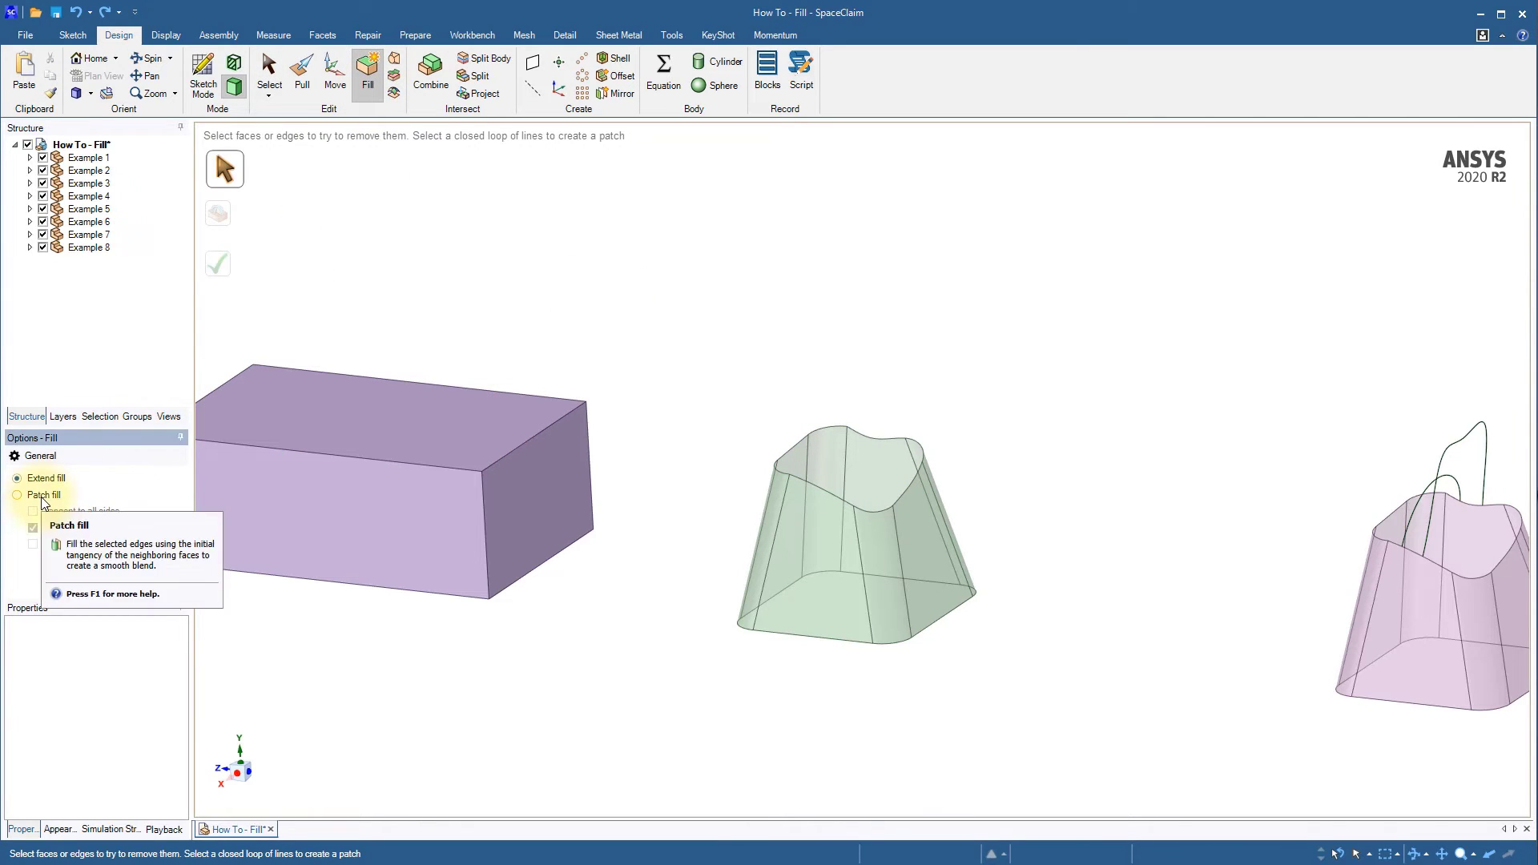
left_click(42, 501)
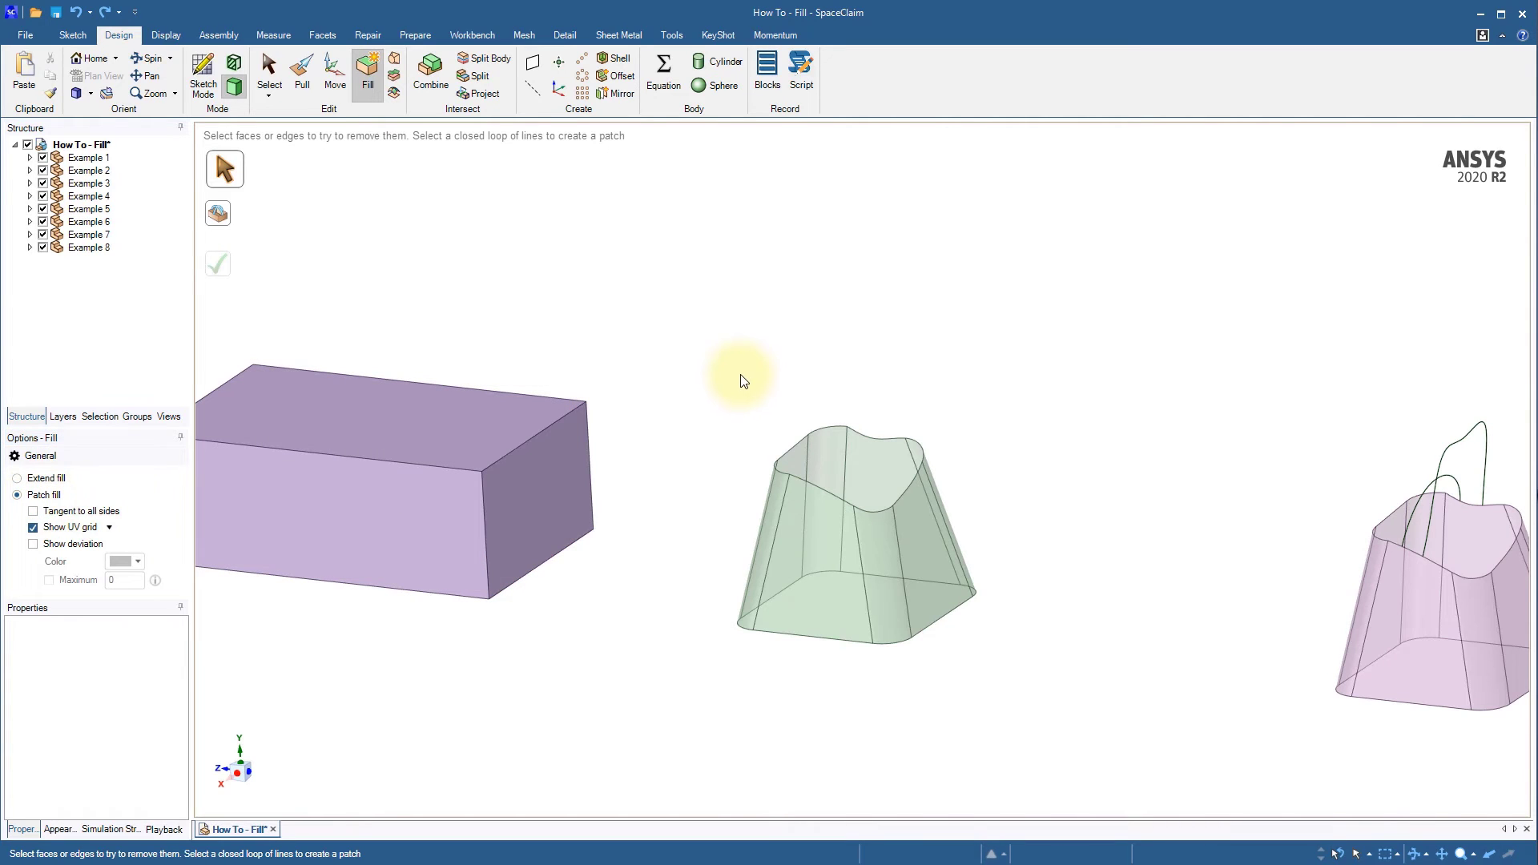
left_click_drag(748, 376, 994, 532)
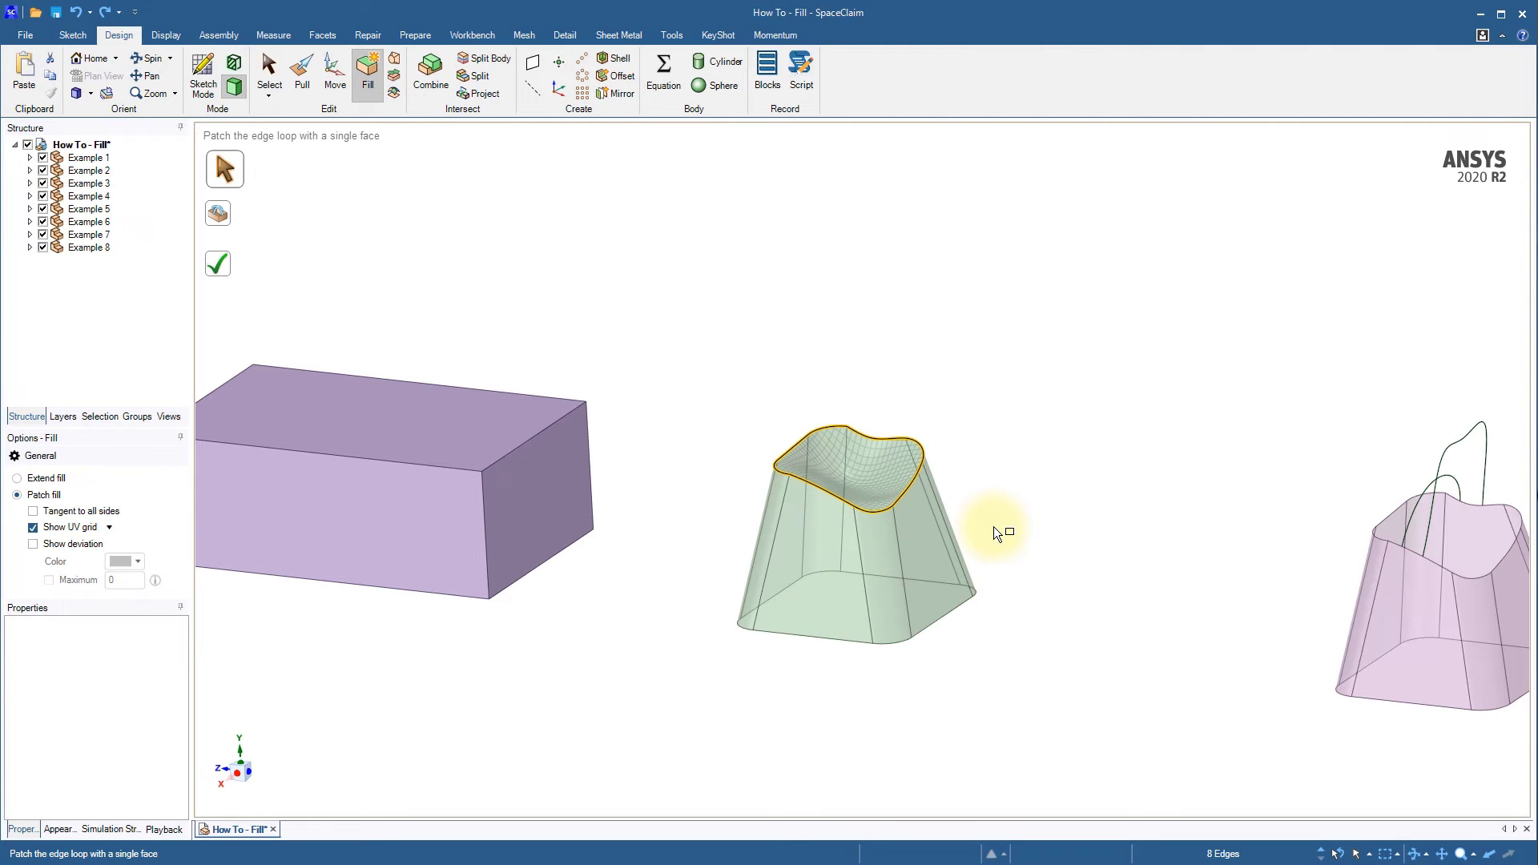
left_click(216, 267)
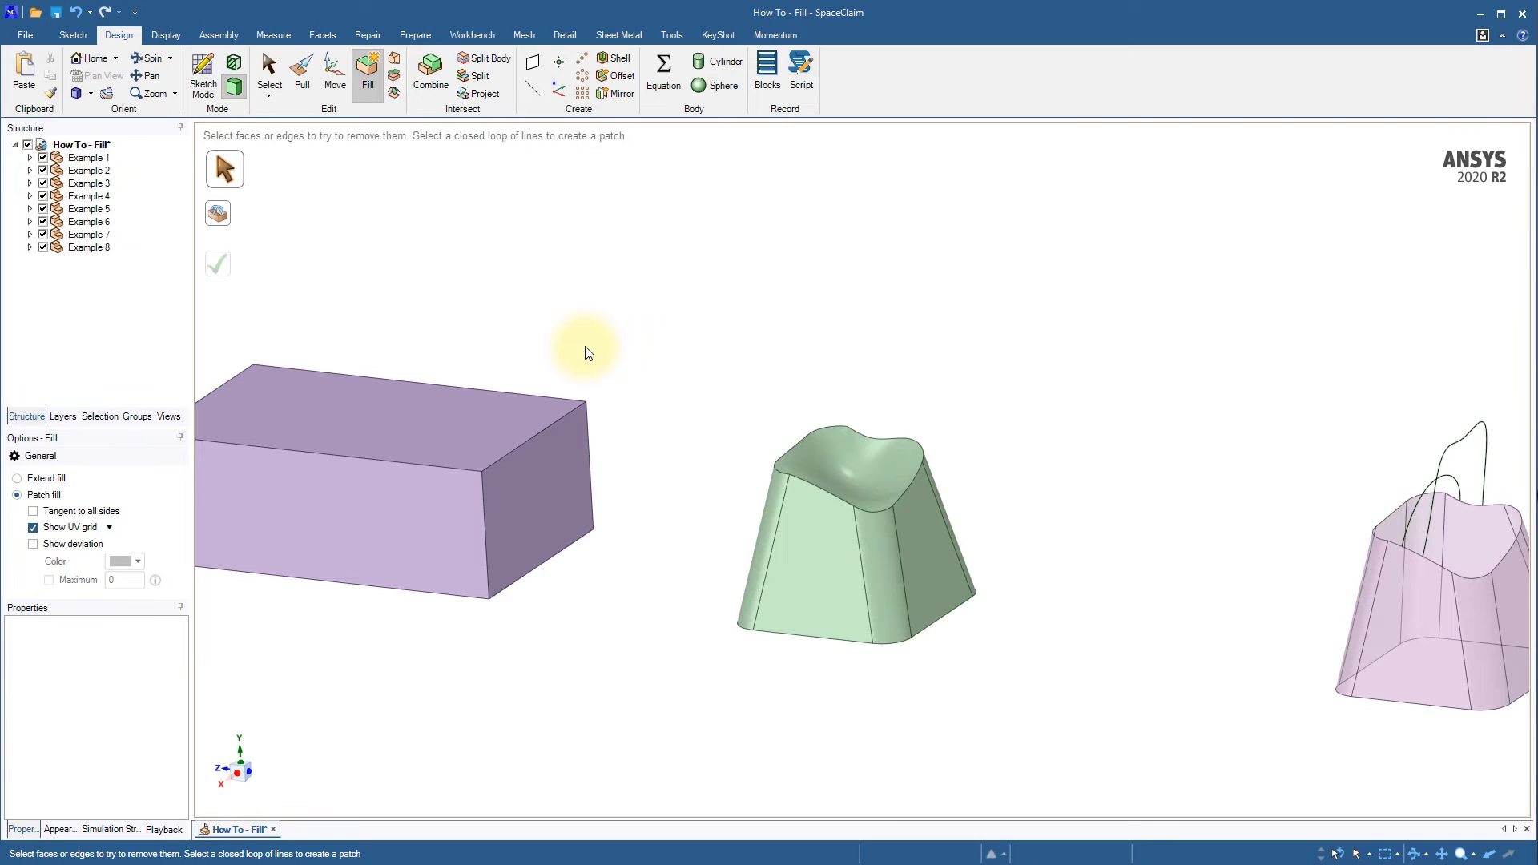
- Make the top patch tangent to all sides, forming a tall dome
left_click(79, 14)
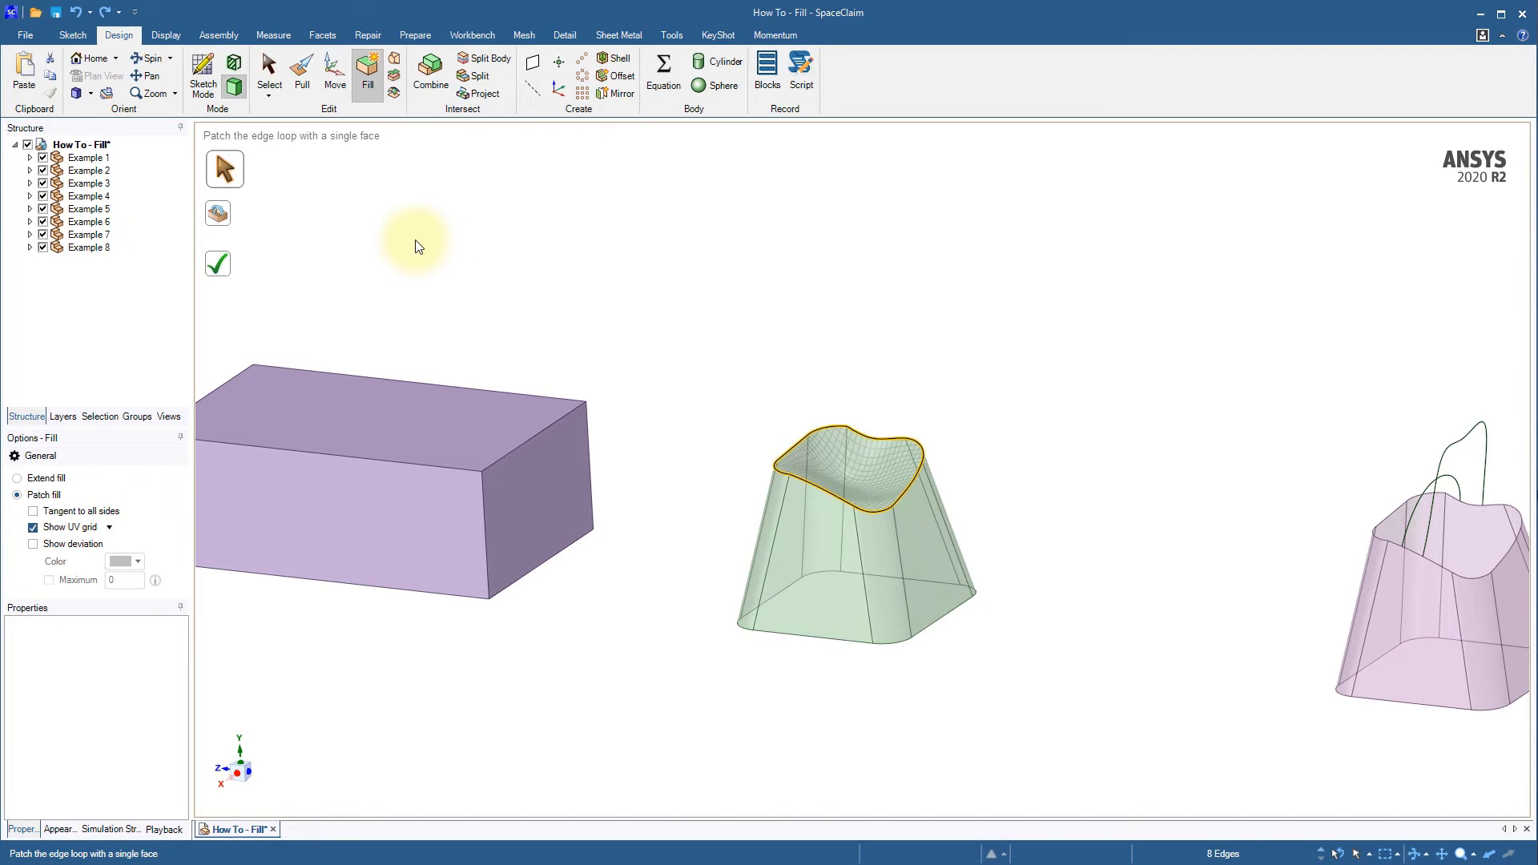
left_click(55, 519)
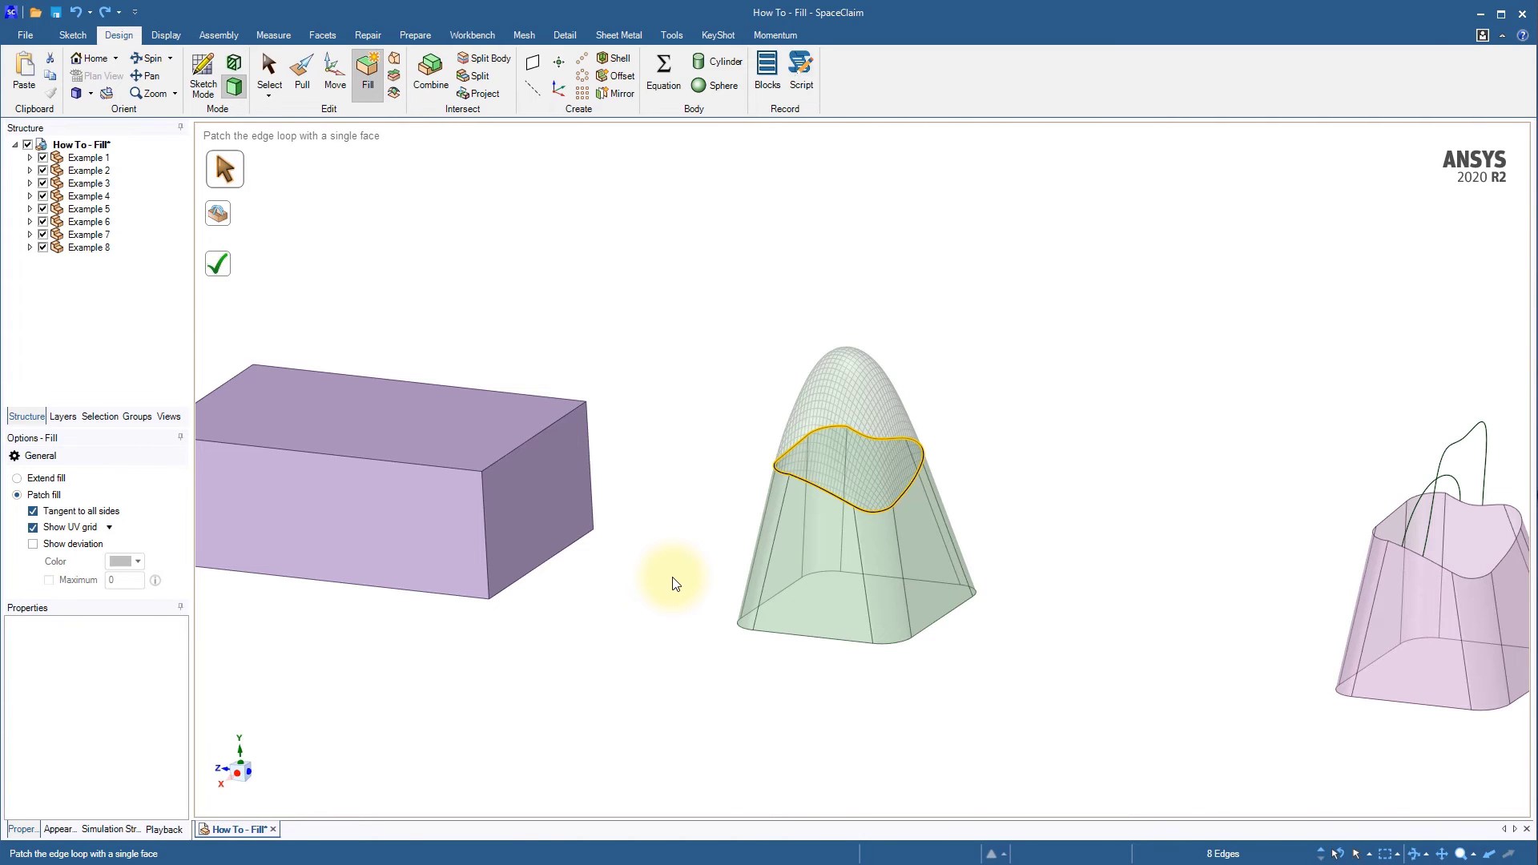
key("Return")
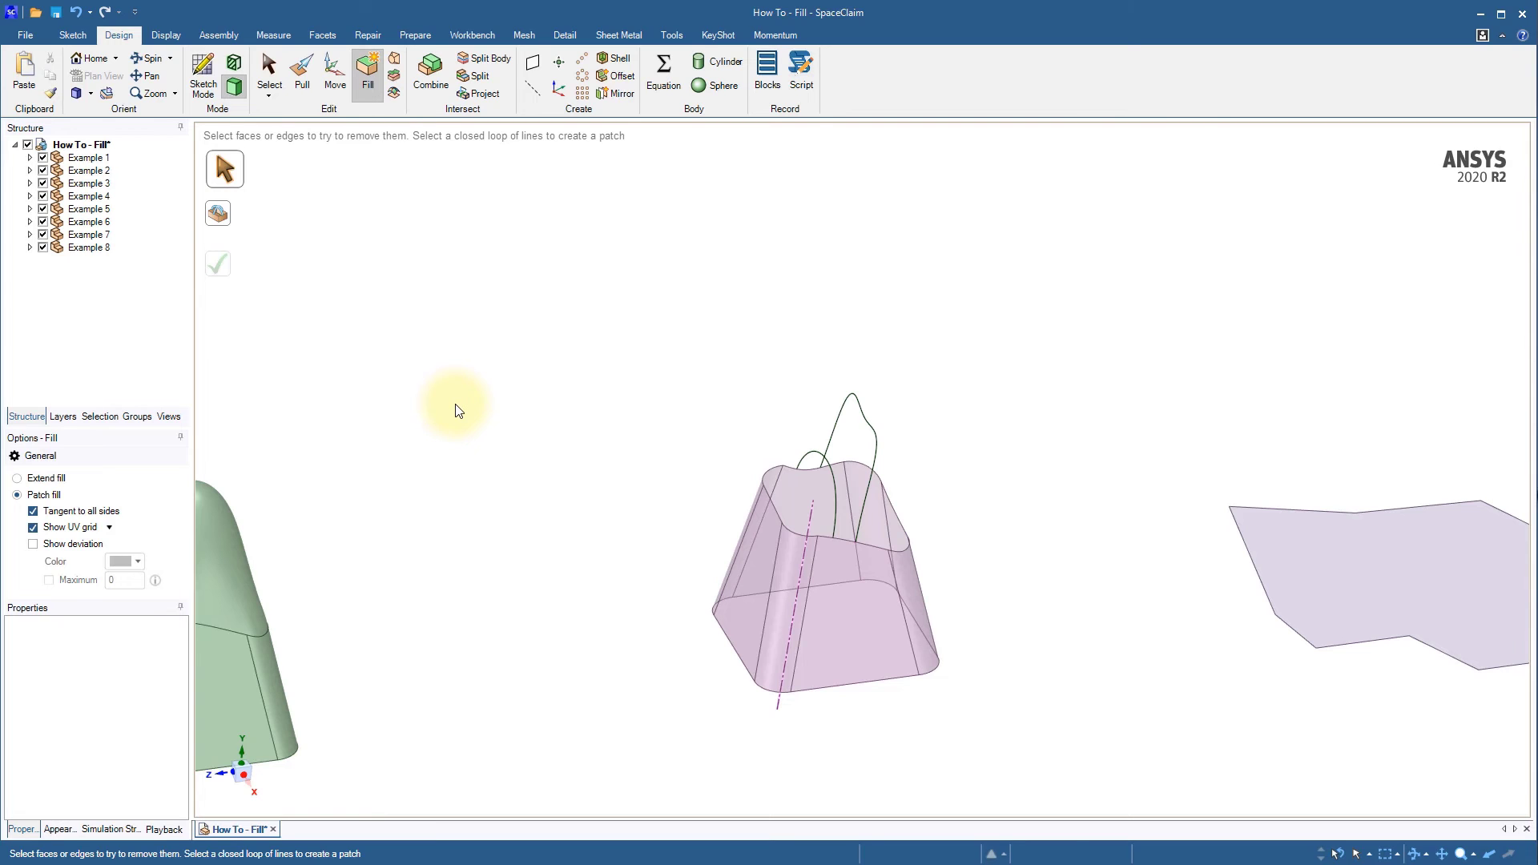
- Select the pink shell's top edge loop and set Fill to patch mode
key("ctrl+z")
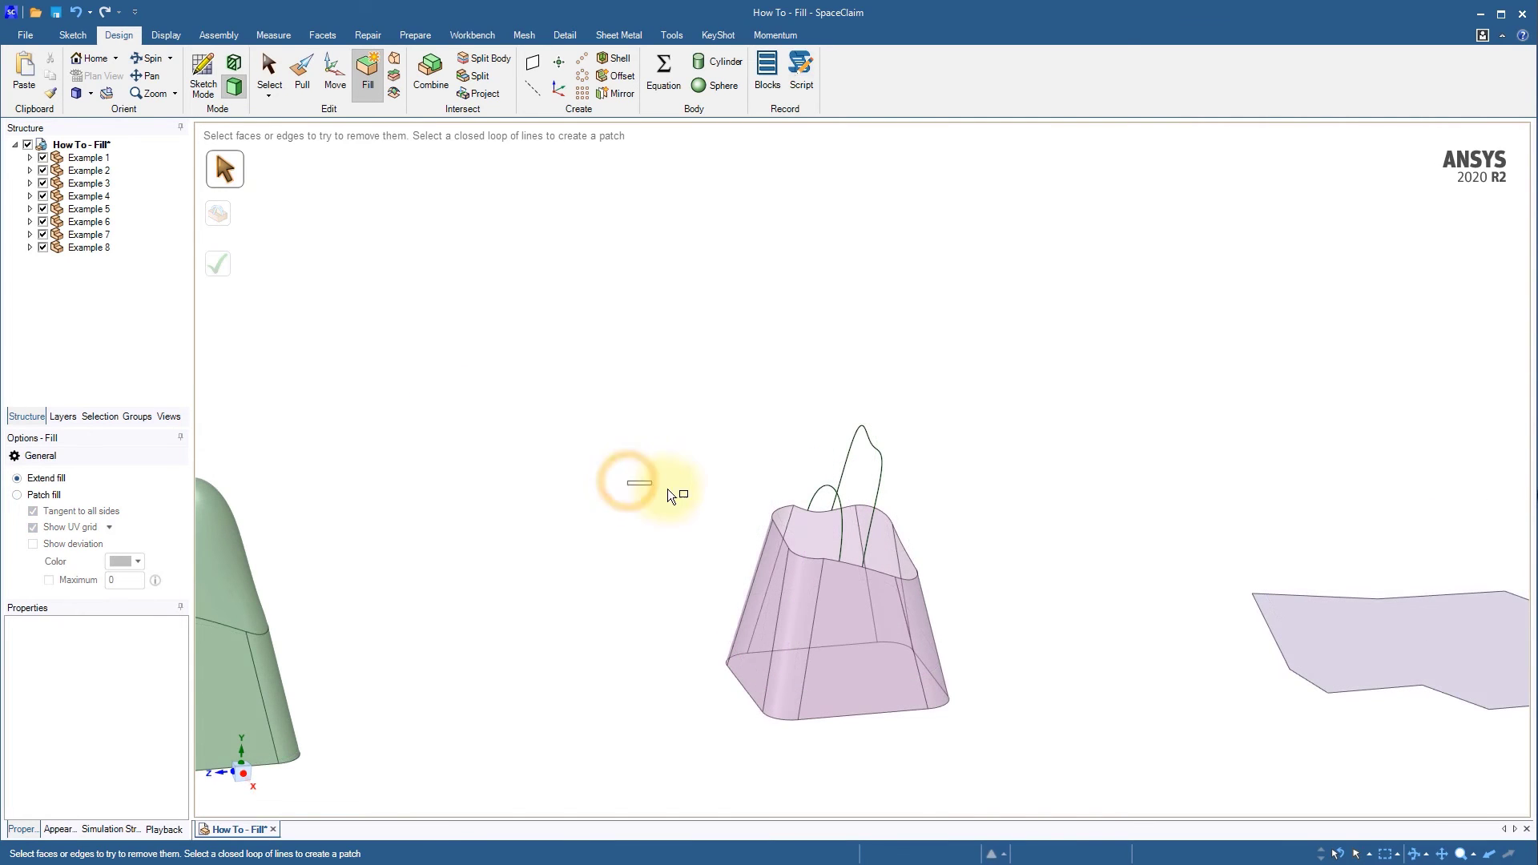
left_click_drag(681, 493, 960, 602)
left_click(54, 495)
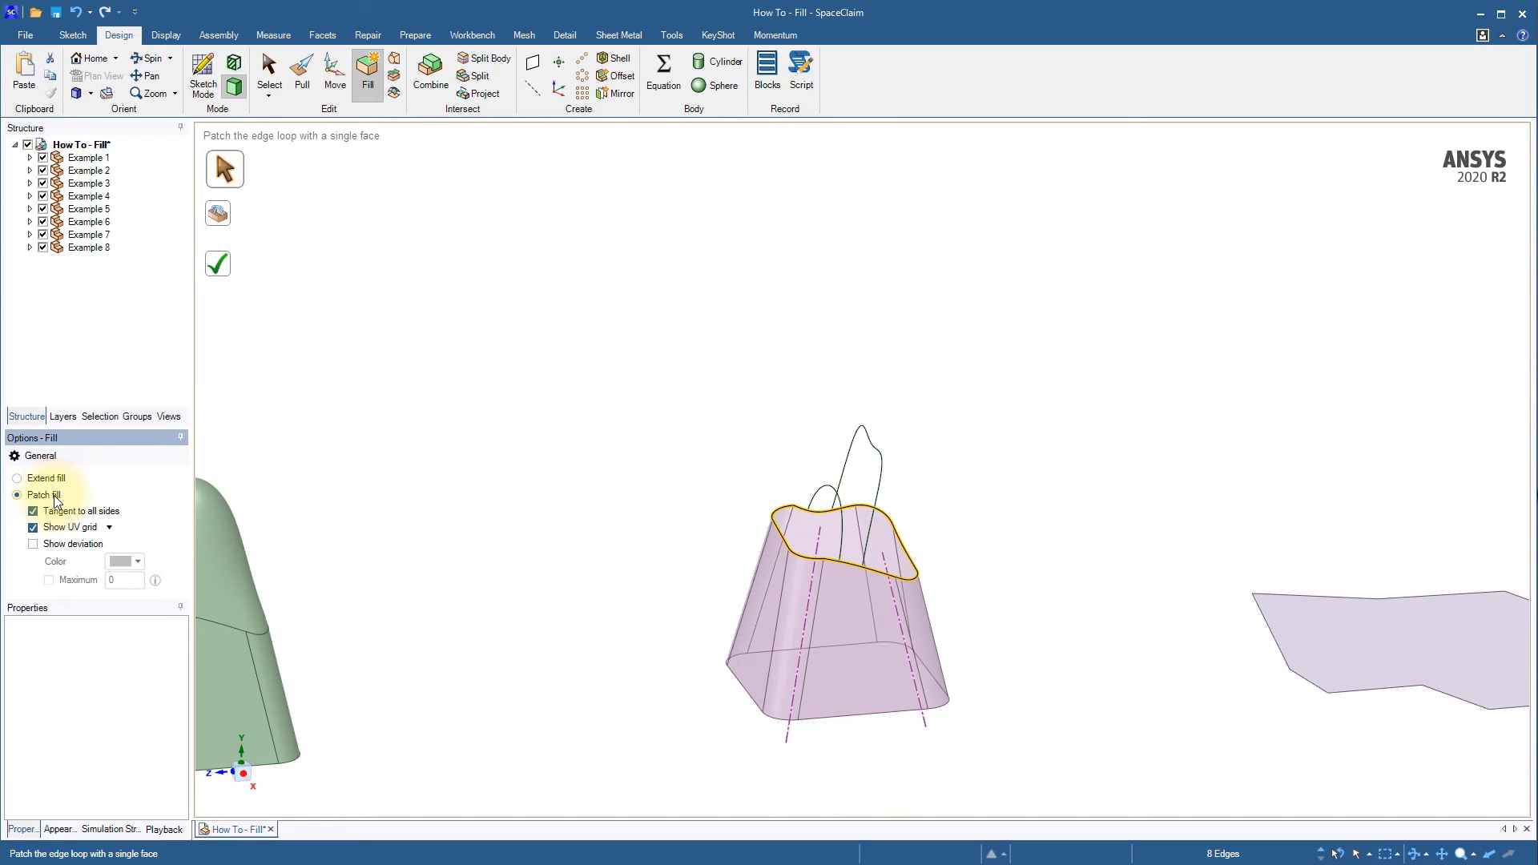
- Guide the patch through the tall and arched curves, then finish it
left_click(218, 214)
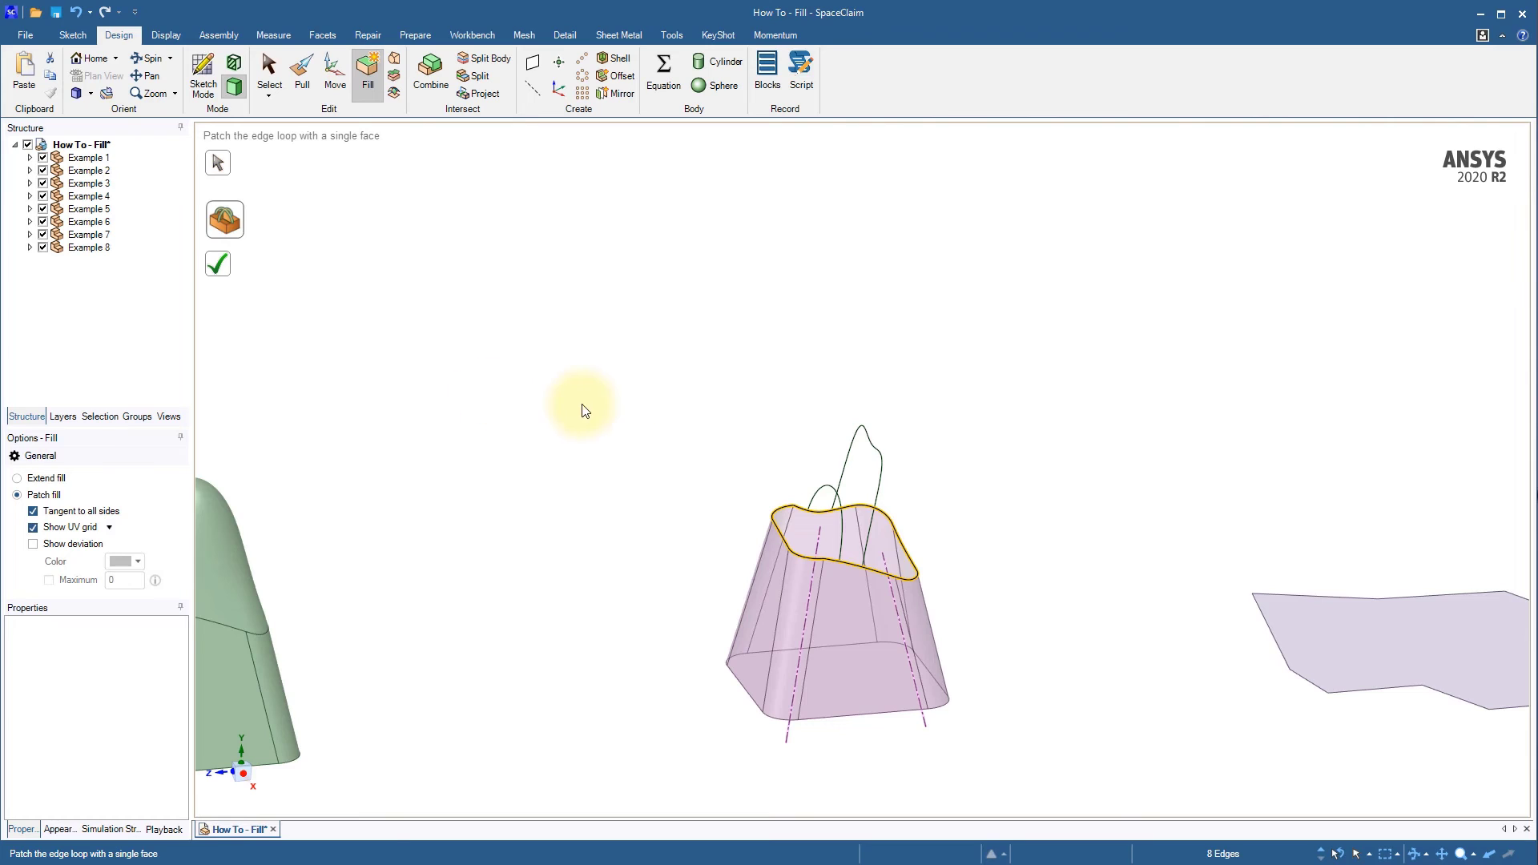
left_click(840, 525)
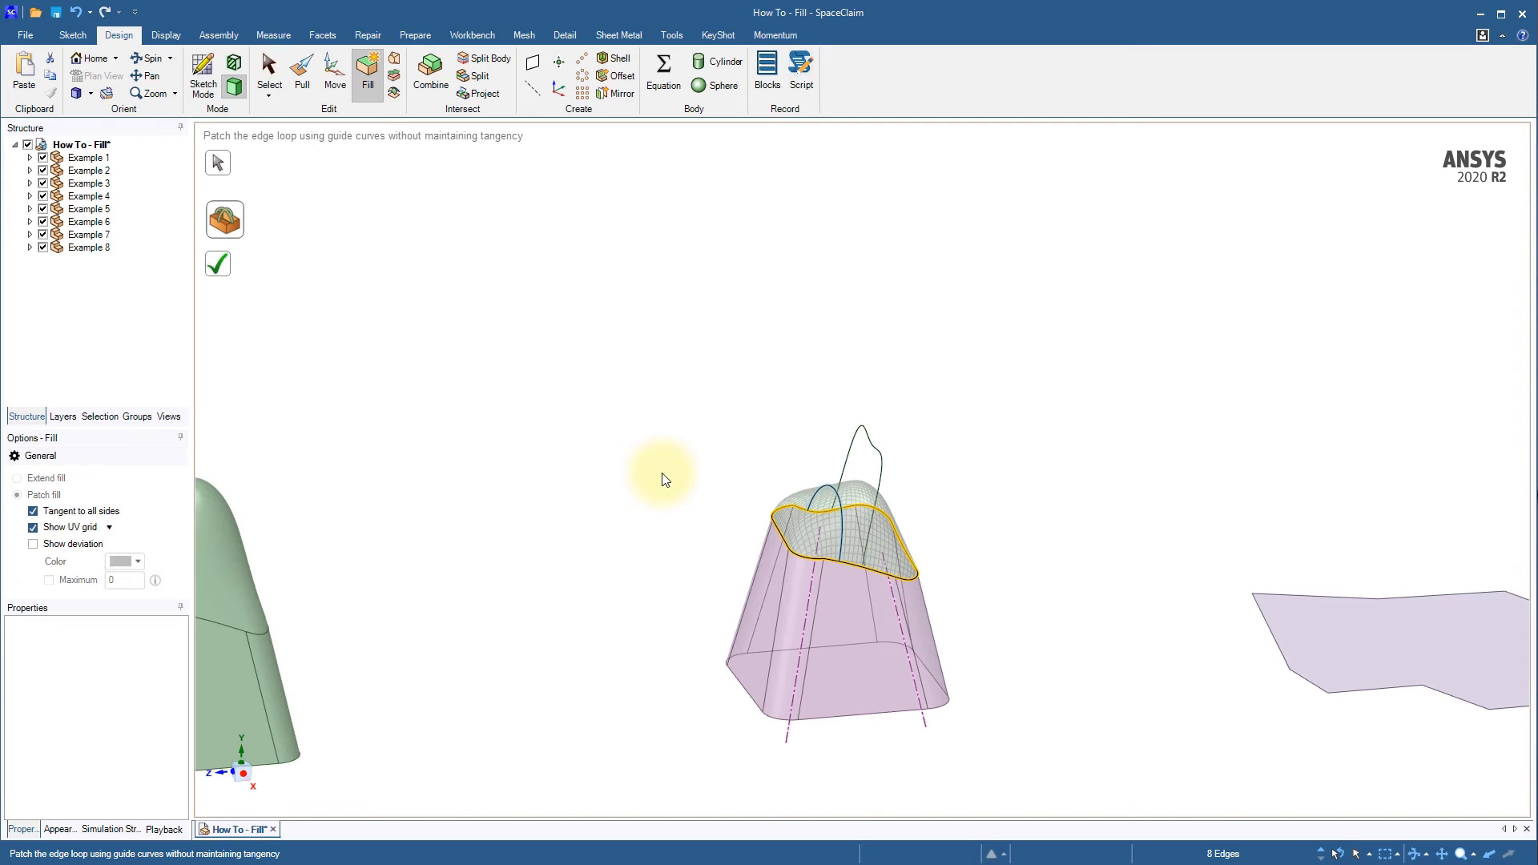
left_click(879, 471)
left_click(1037, 485)
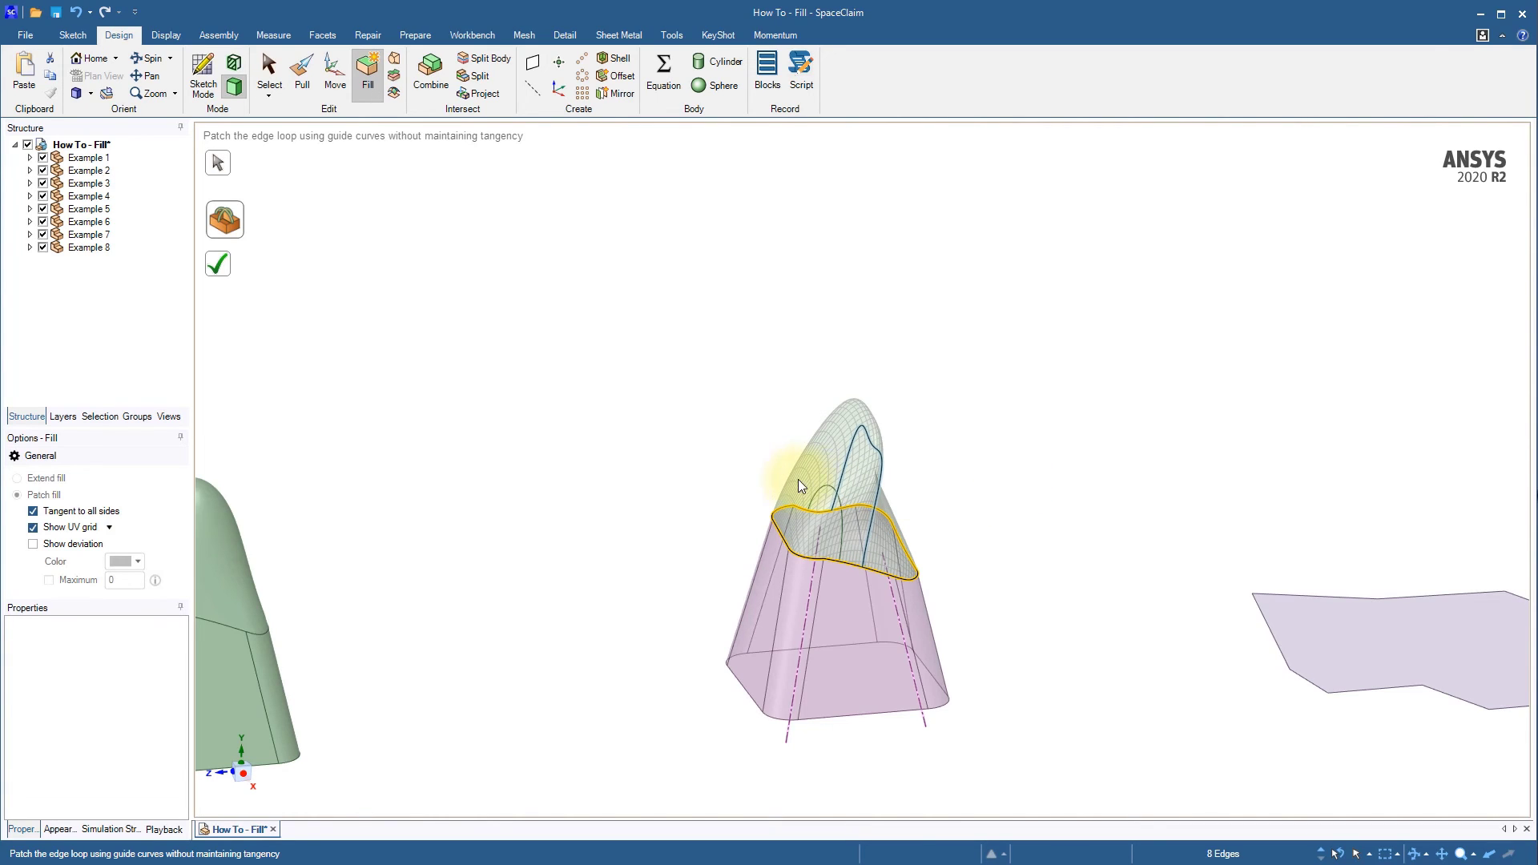
left_click(837, 499)
left_click(839, 494, "ctrl")
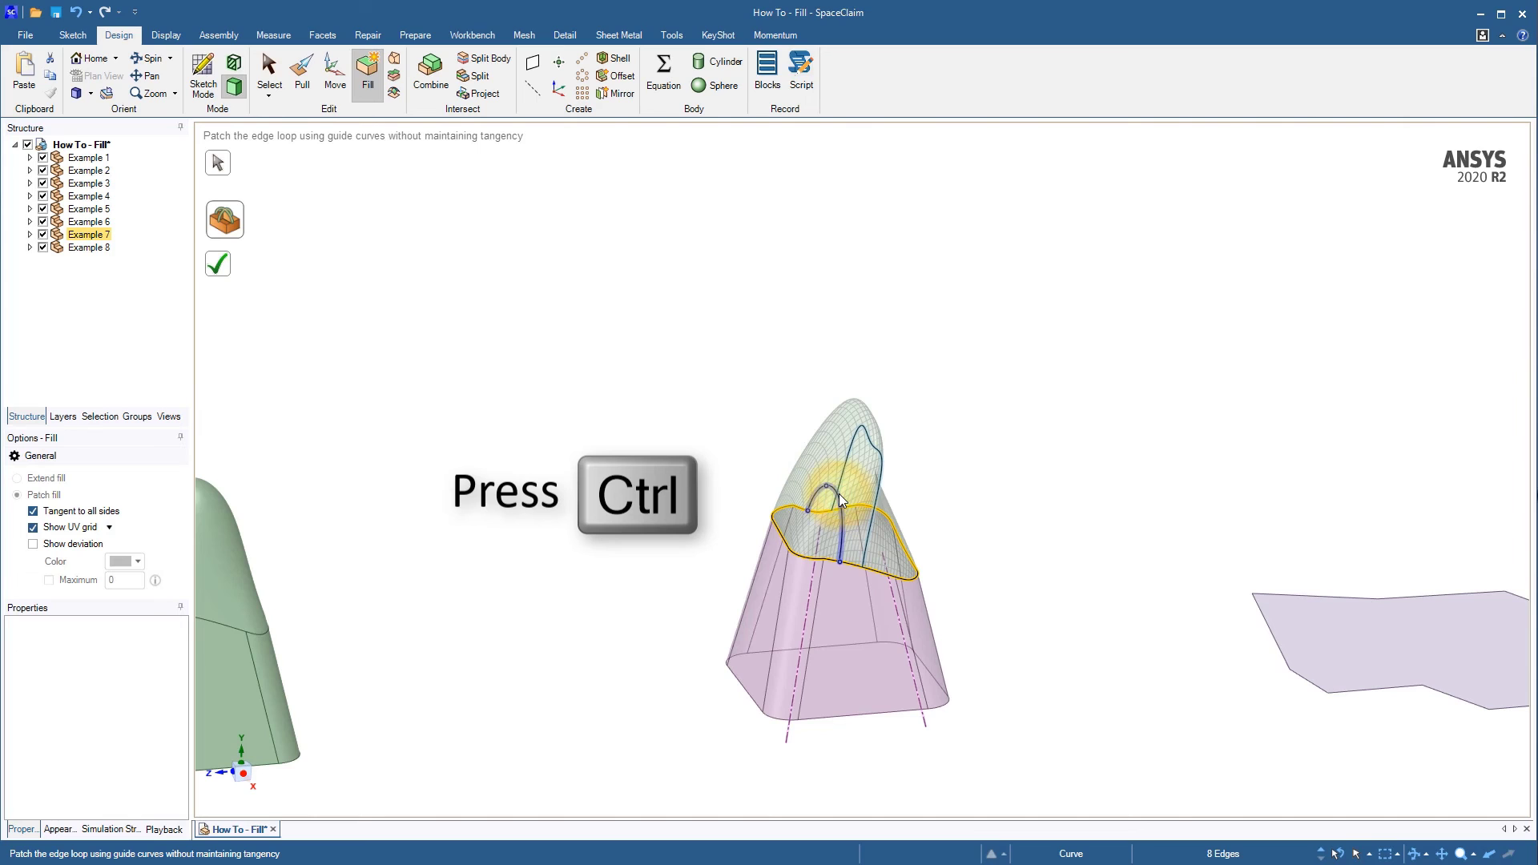
left_click(1009, 505)
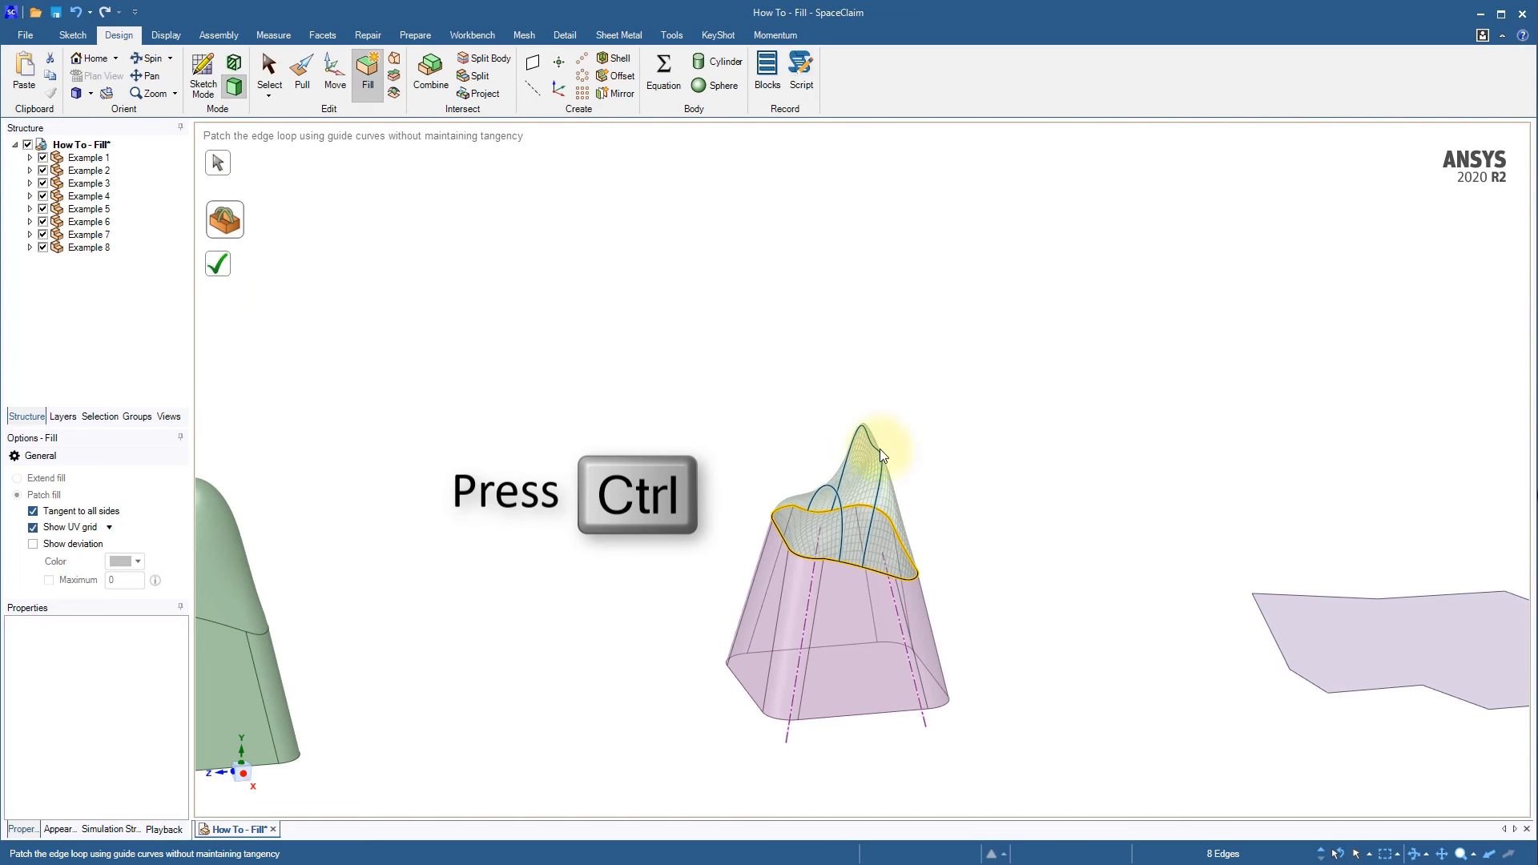
left_click(213, 273)
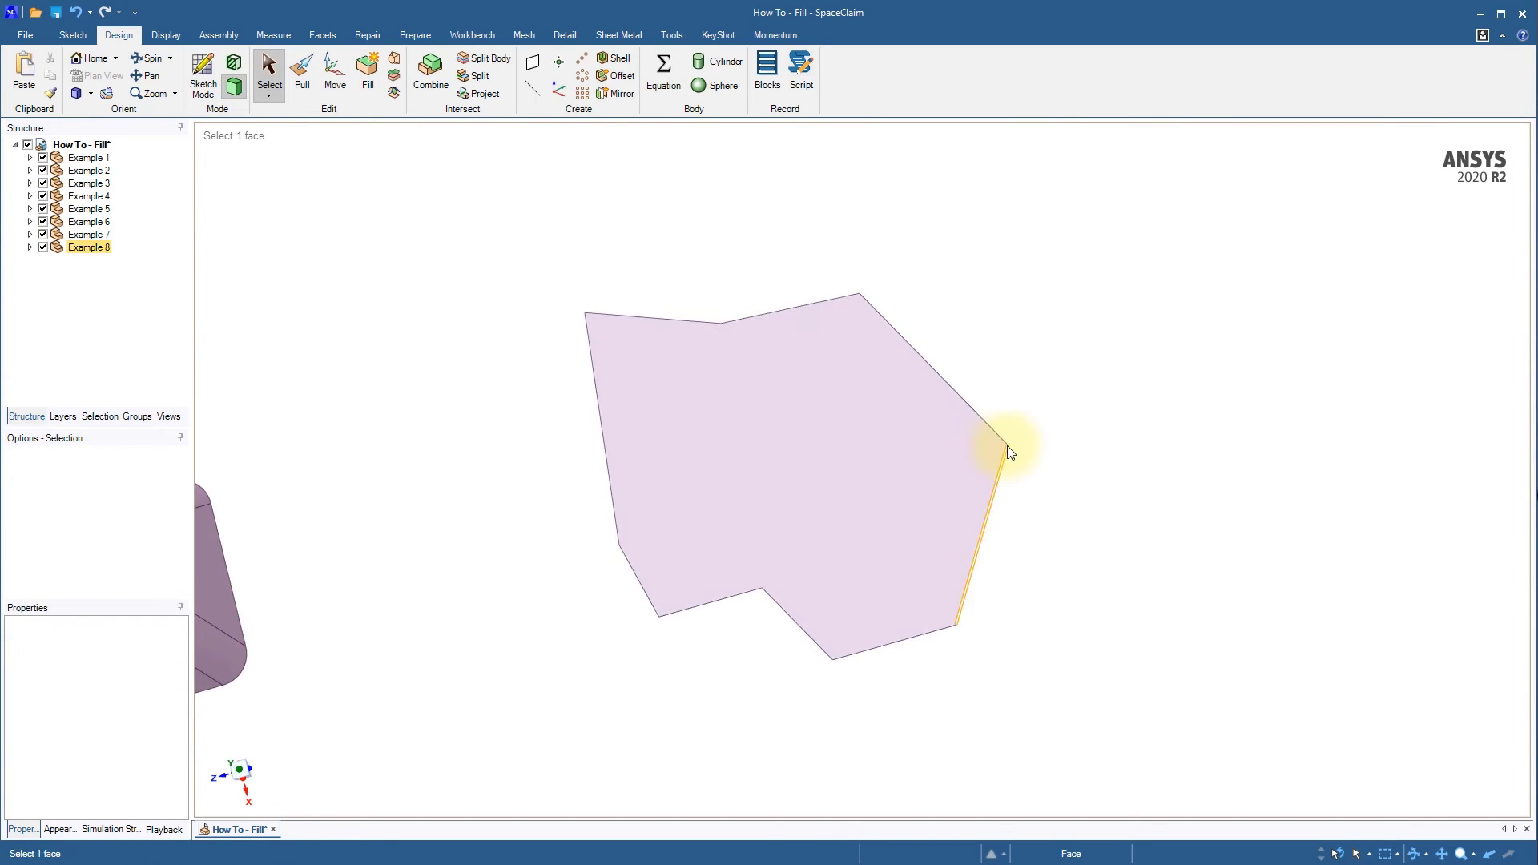
- Fill away the polygon's right corner vertex and its two bottom notch edges
left_click(1008, 445)
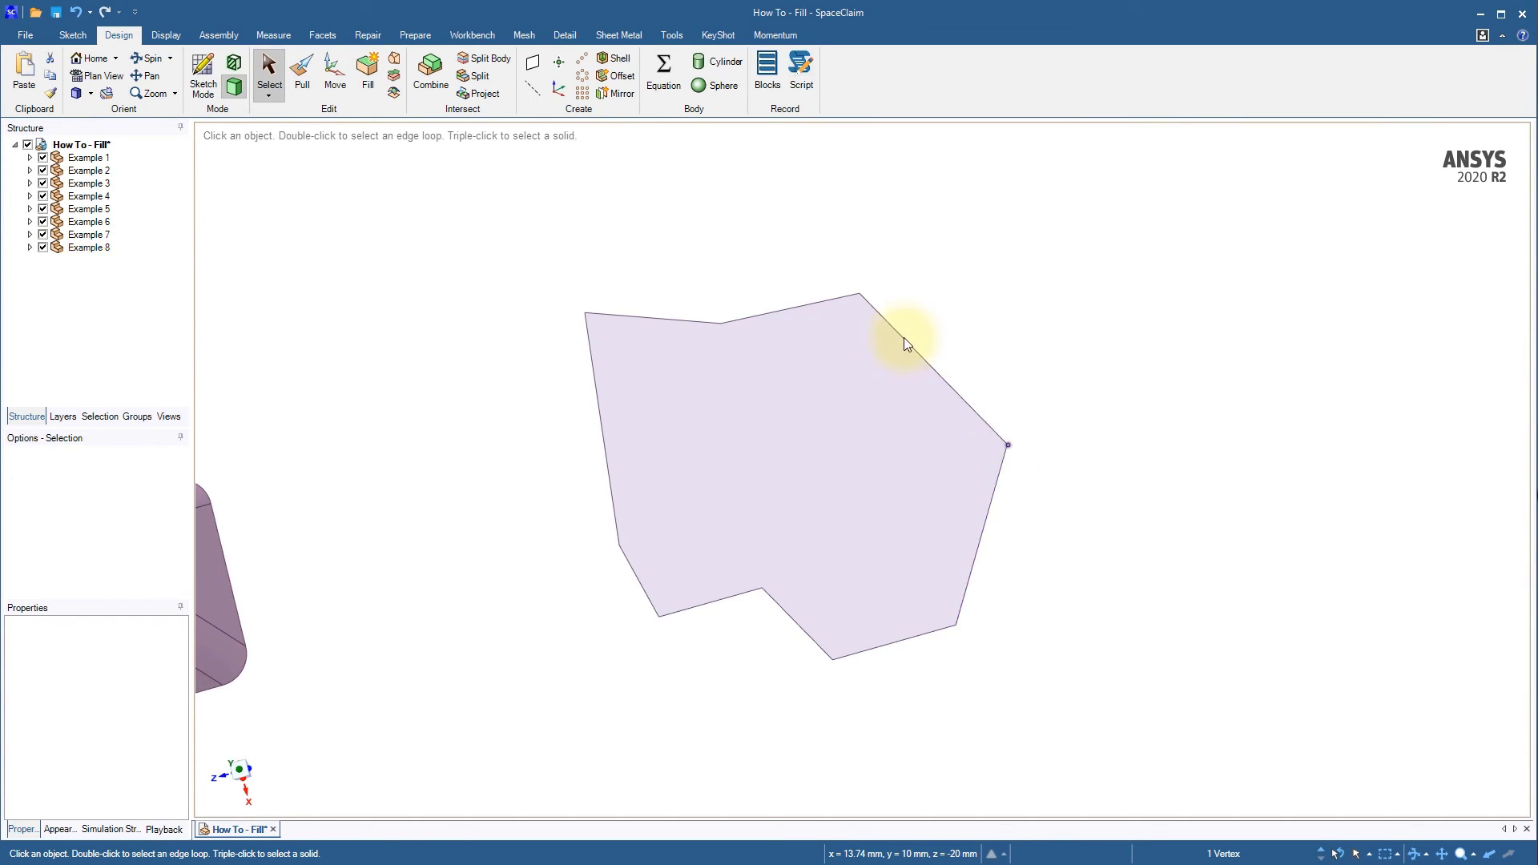
left_click(368, 81)
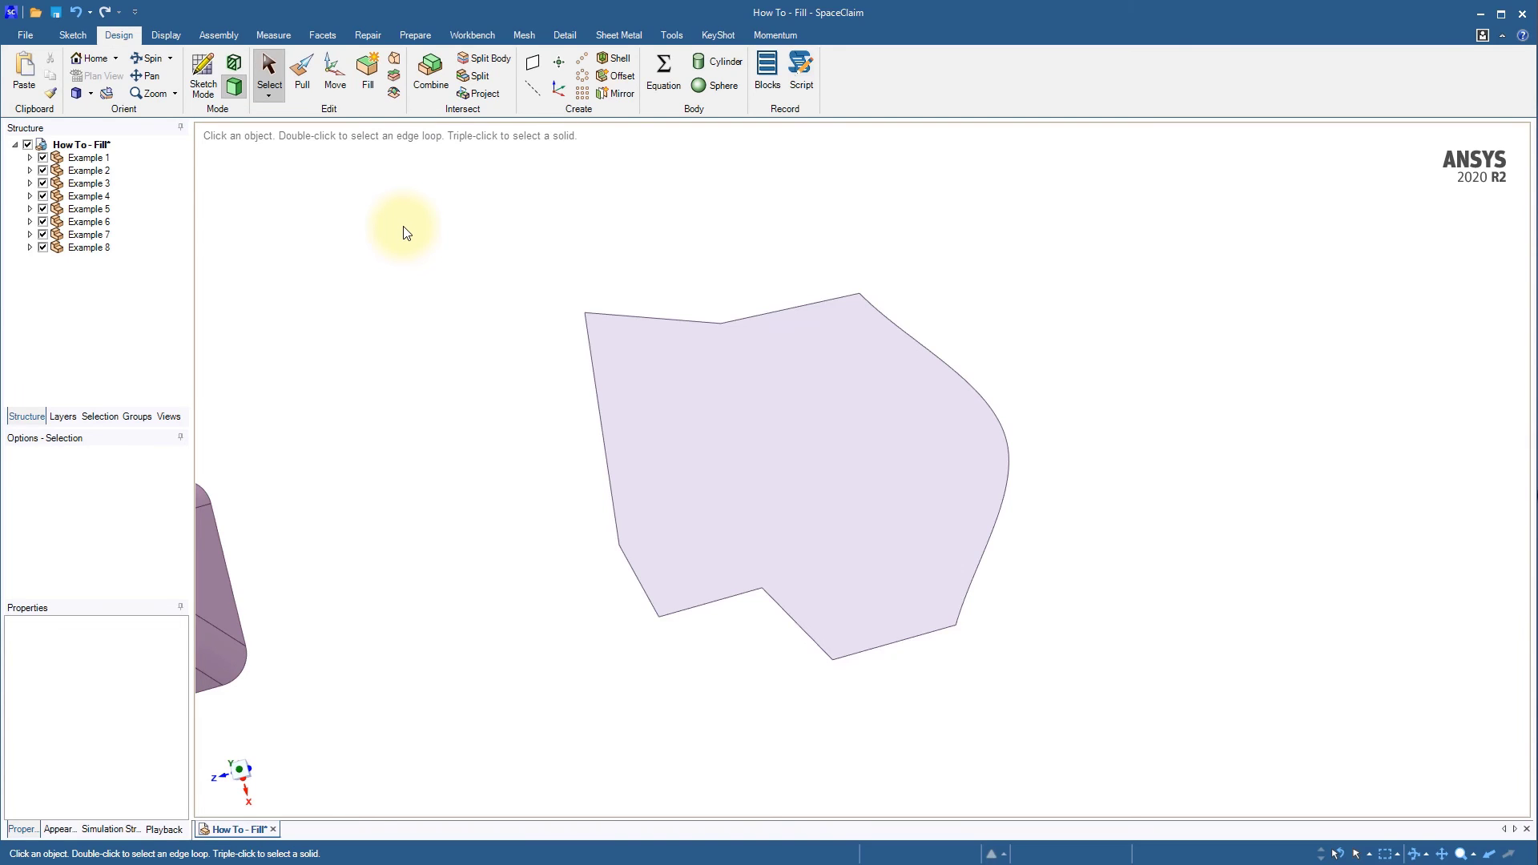
left_click(723, 603)
left_click(724, 603)
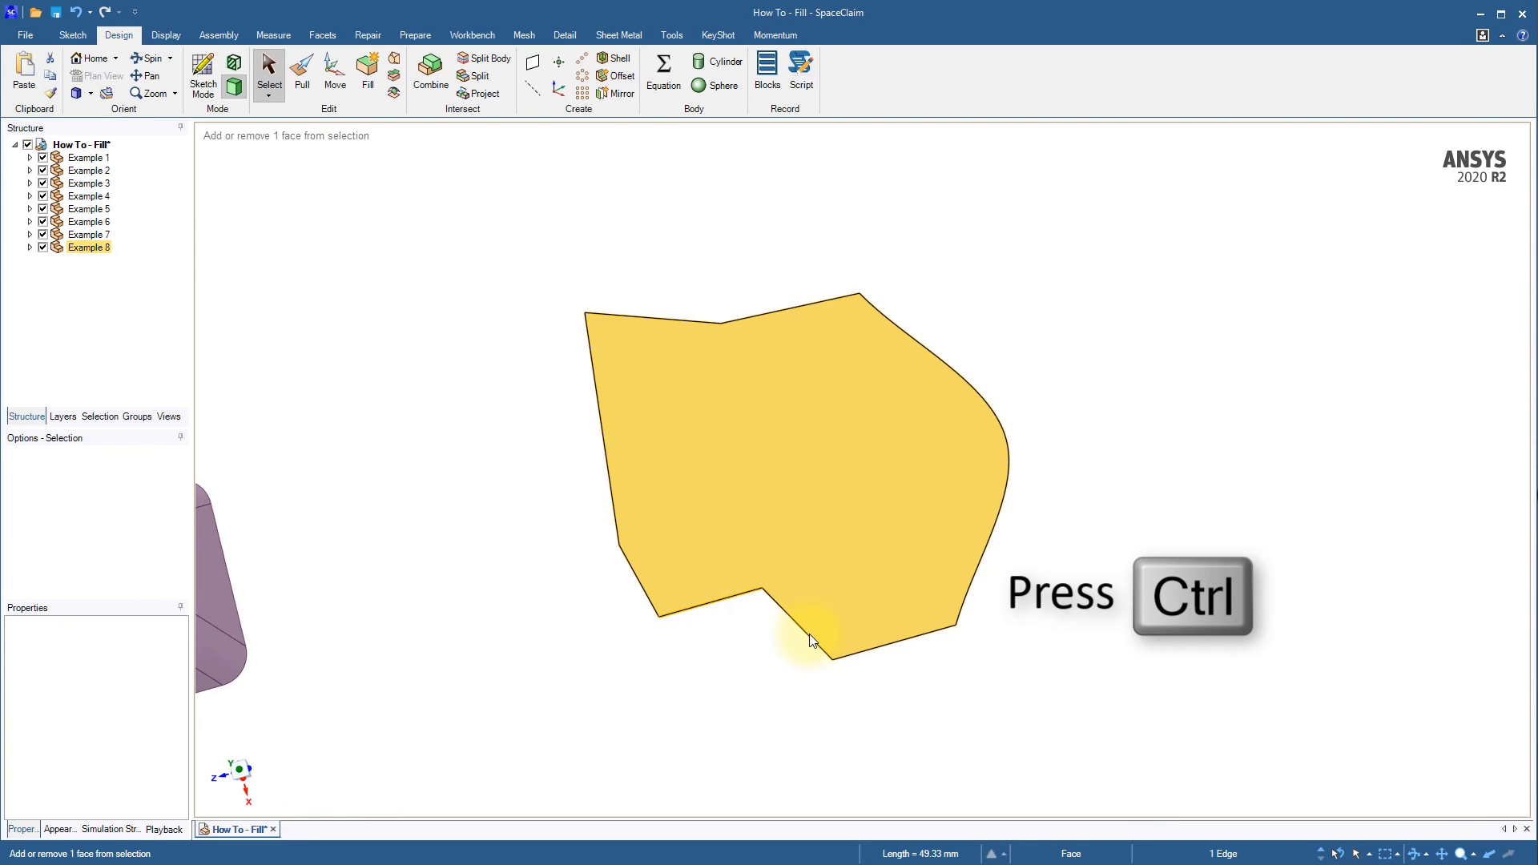
left_click(808, 638, "ctrl")
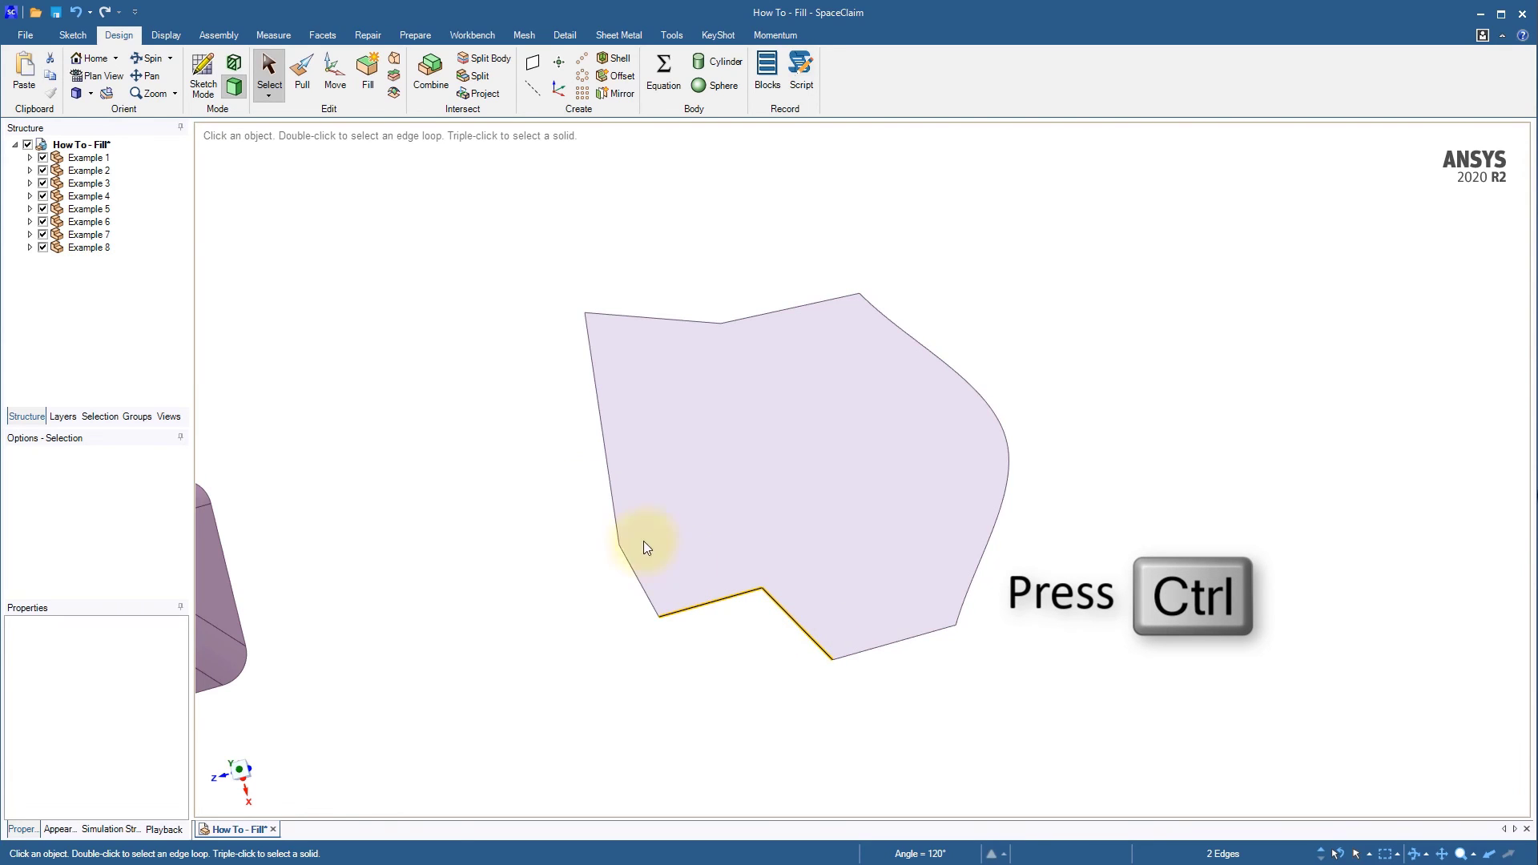
left_click(369, 88)
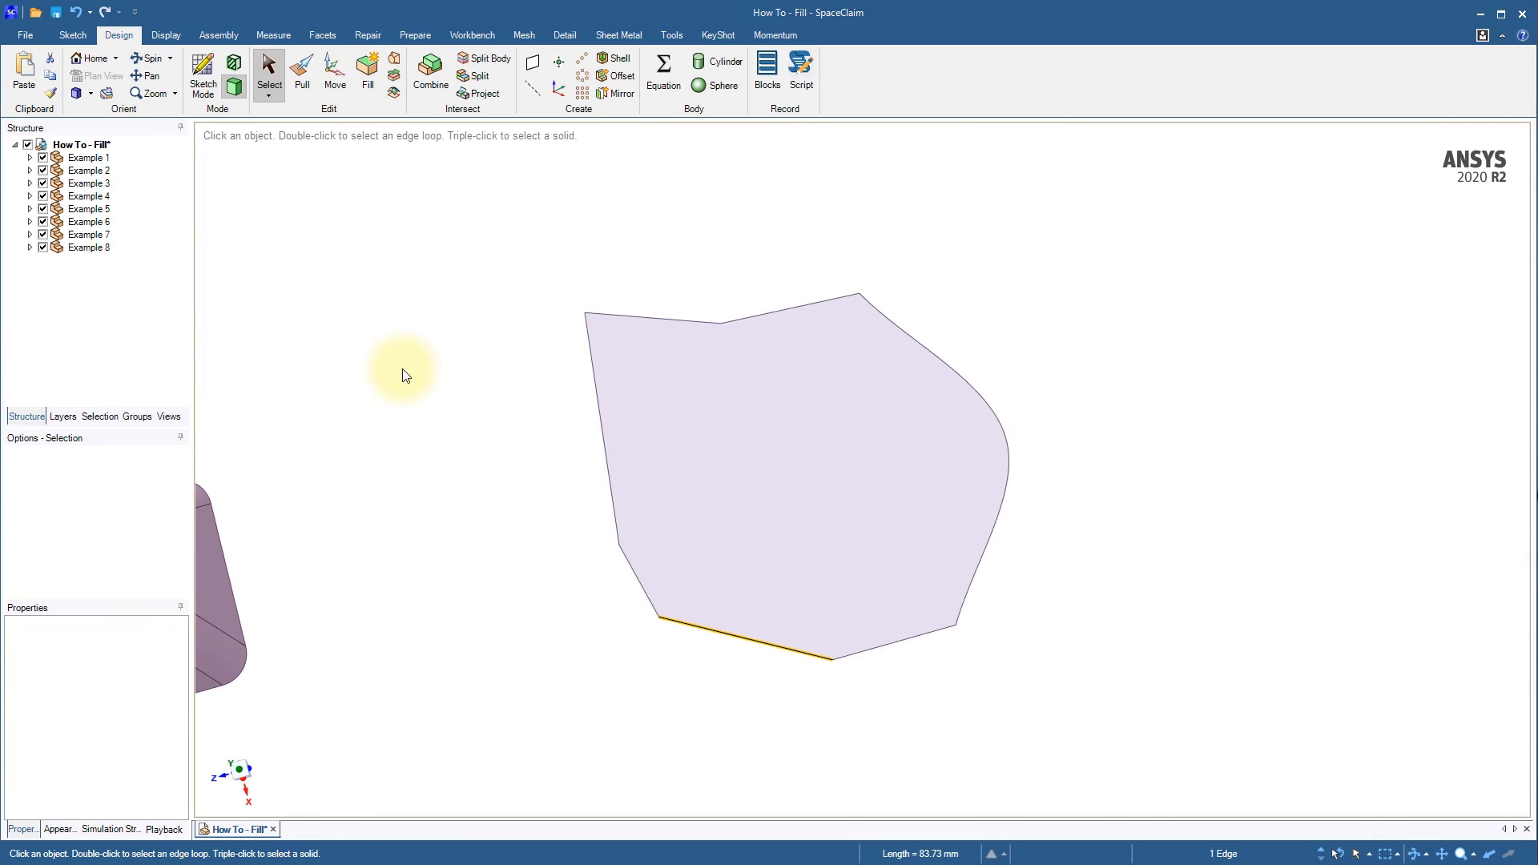